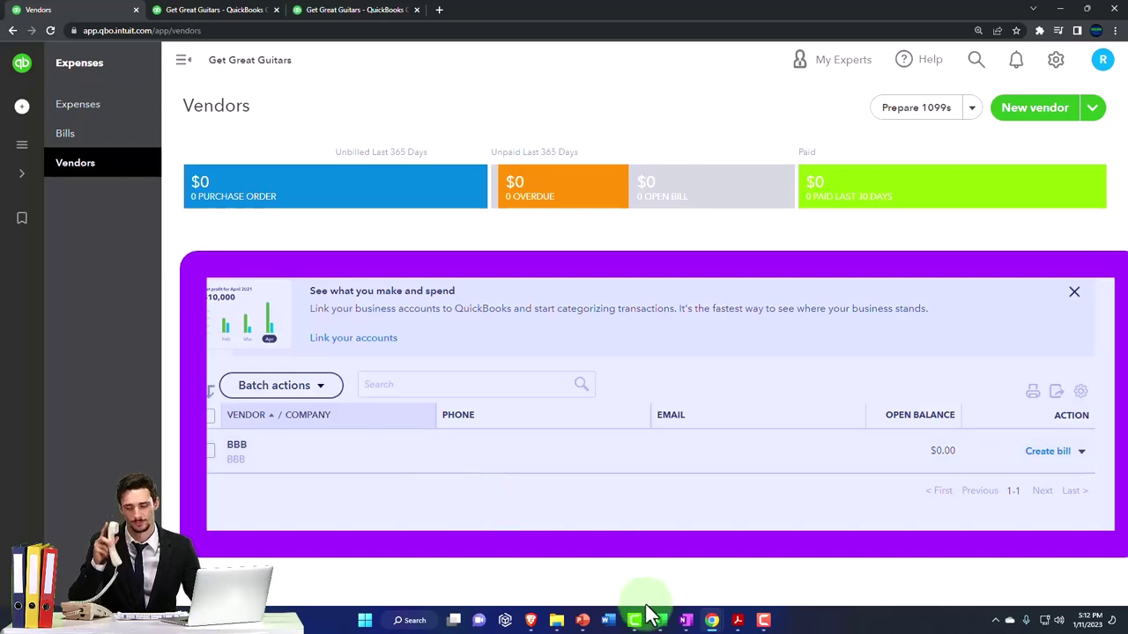
Step: Switch from the QuickBooks Vendors page to the Excel workbook listing Epiphone at 15,000
click(661, 621)
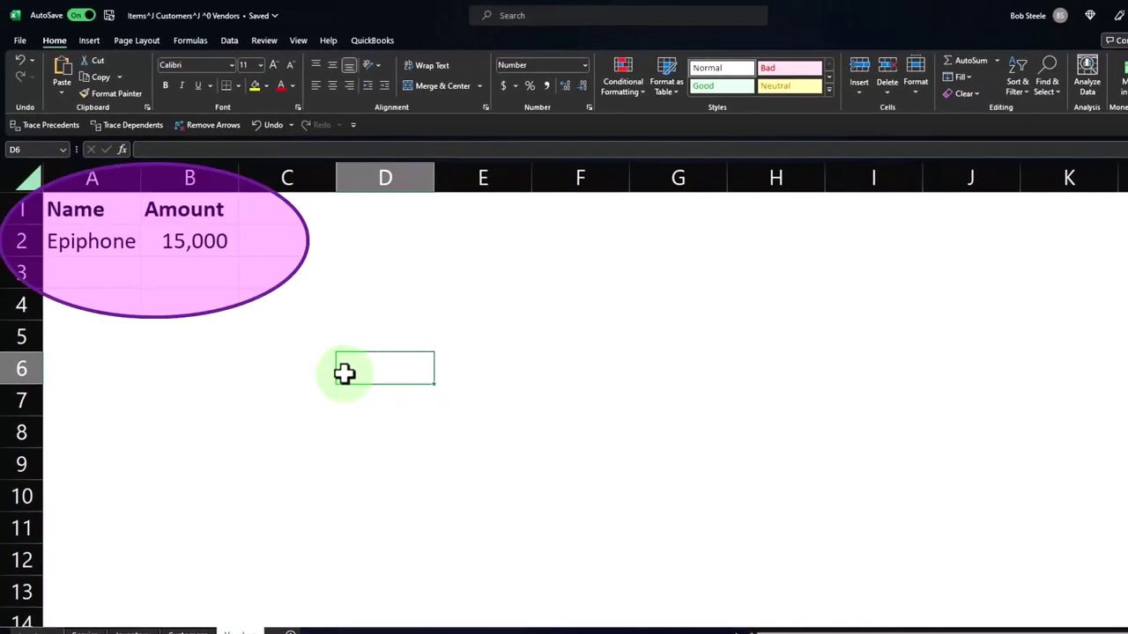
click(107, 267)
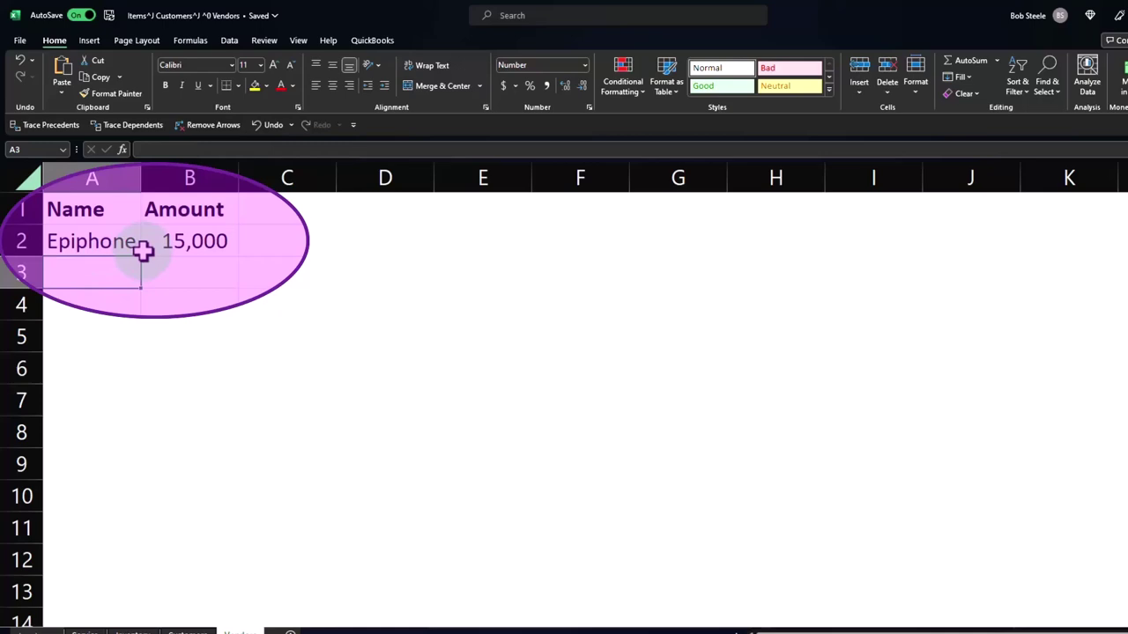
click(163, 247)
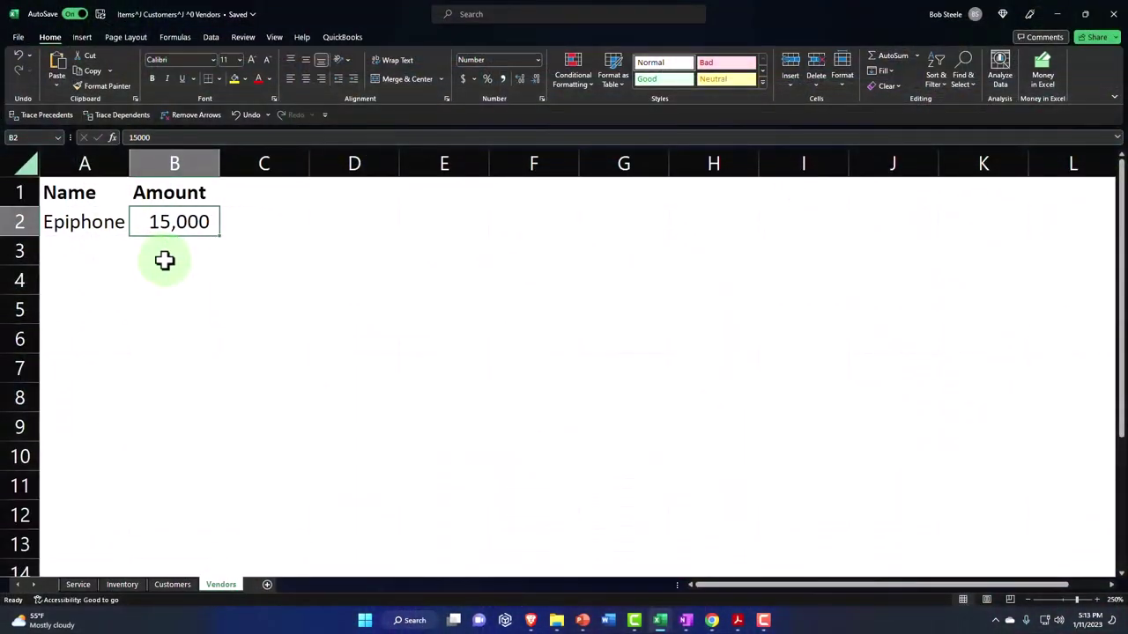
Step: Download the sample vendor import file from QuickBooks via New vendor > Import vendors
click(667, 624)
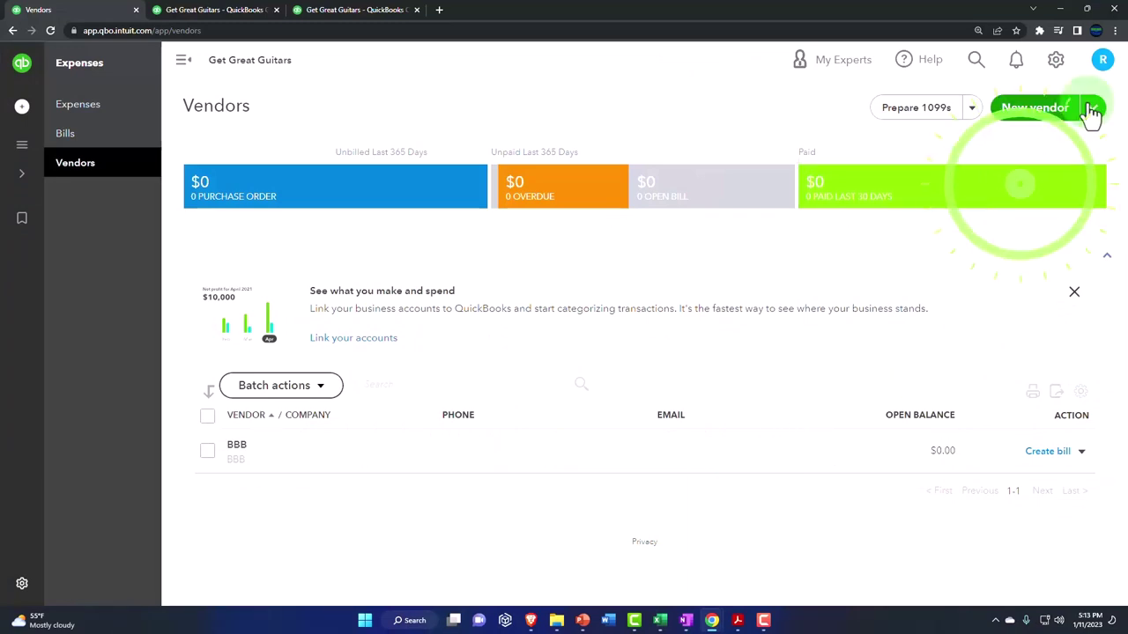
click(1055, 141)
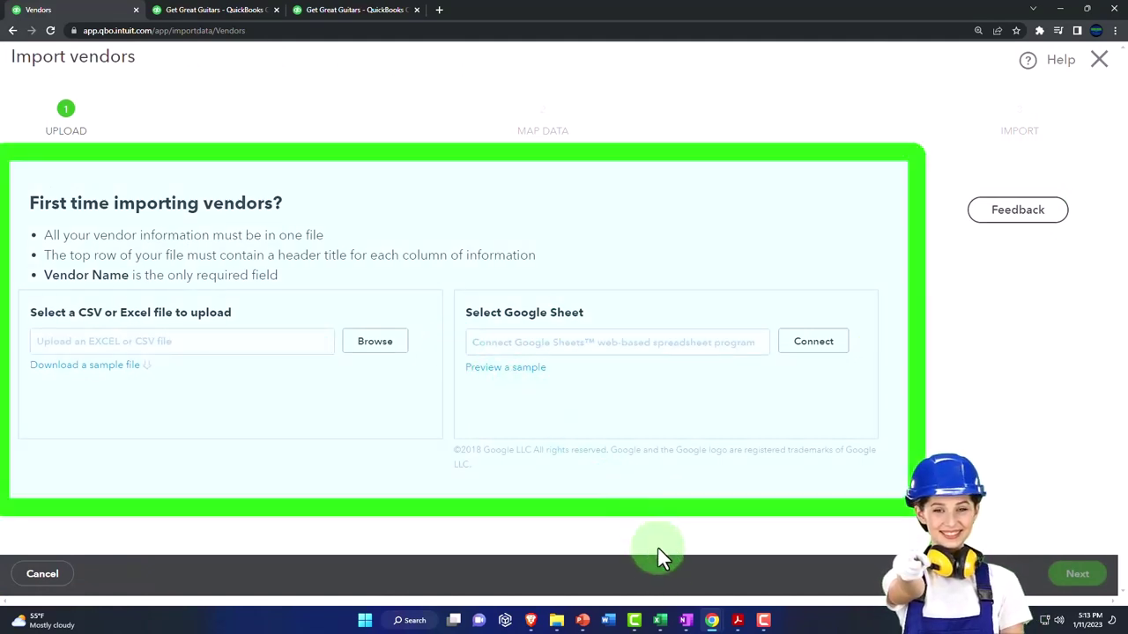
click(125, 374)
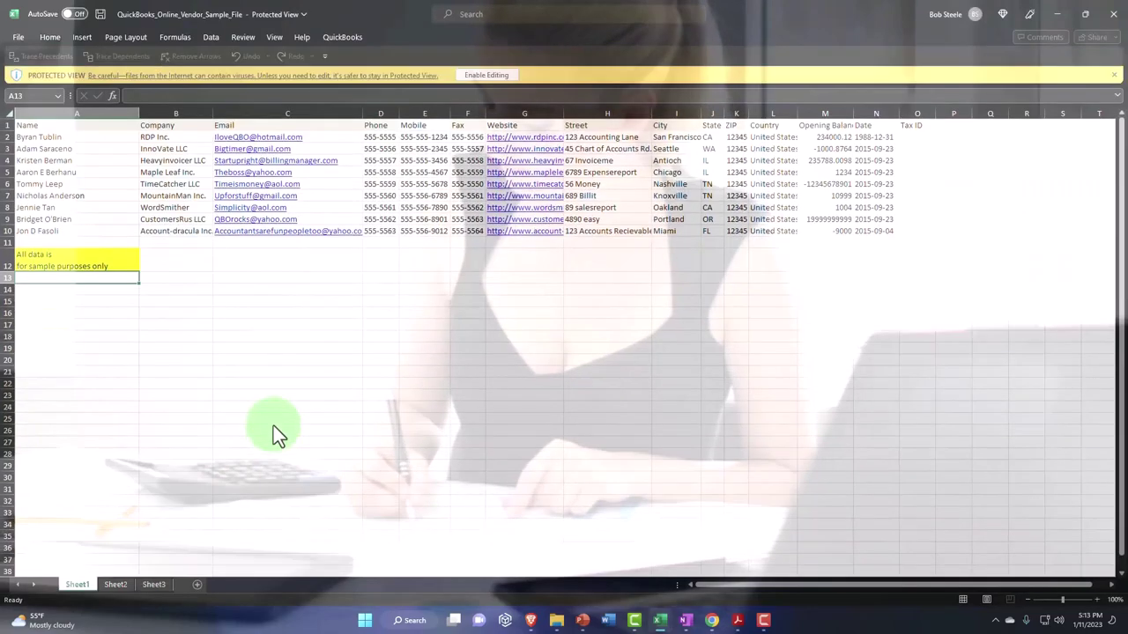
Step: Enable editing on the sample vendor file and review its Name, Company, Email, Phone and address columns
click(484, 76)
ctrl+scroll(257, 420, up, 6)
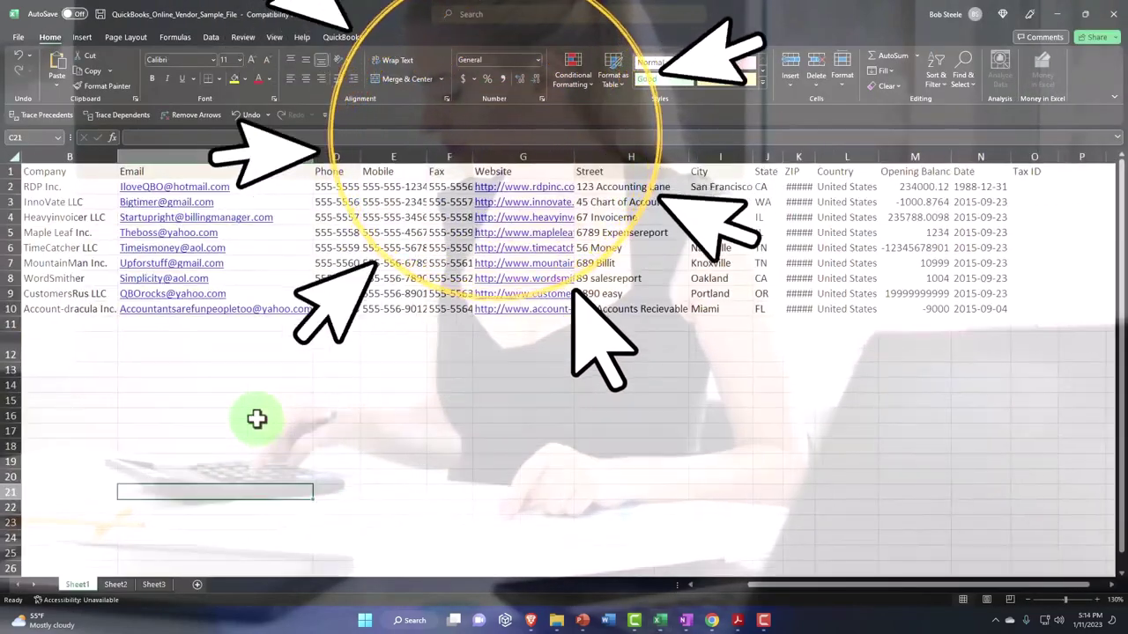
drag(788, 585, 701, 585)
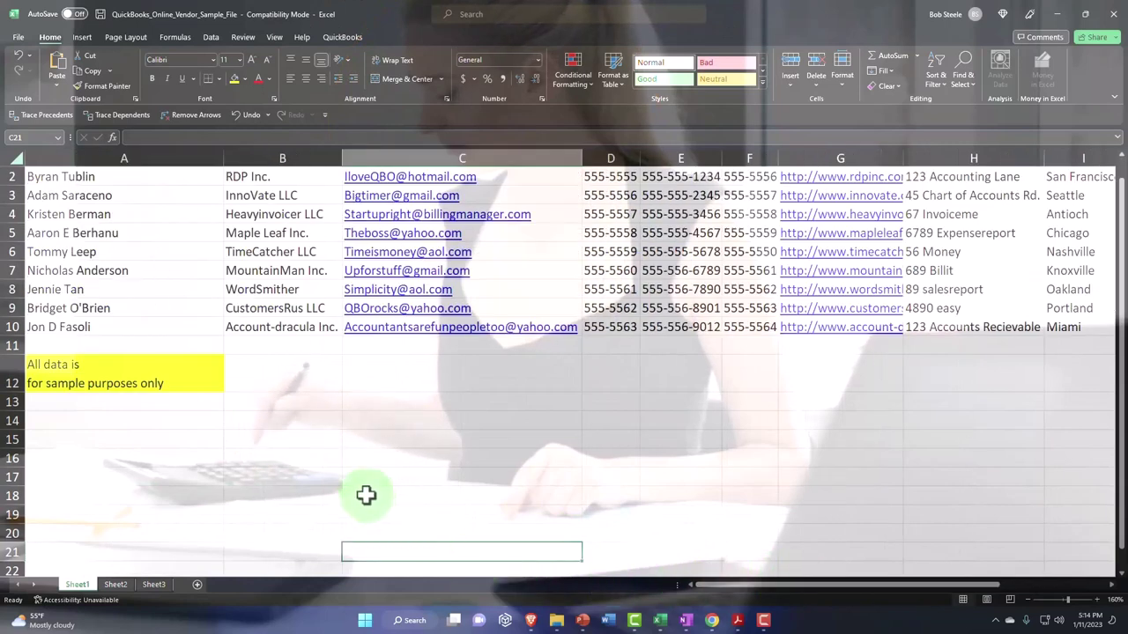
scroll(365, 495, up, 1)
click(124, 194)
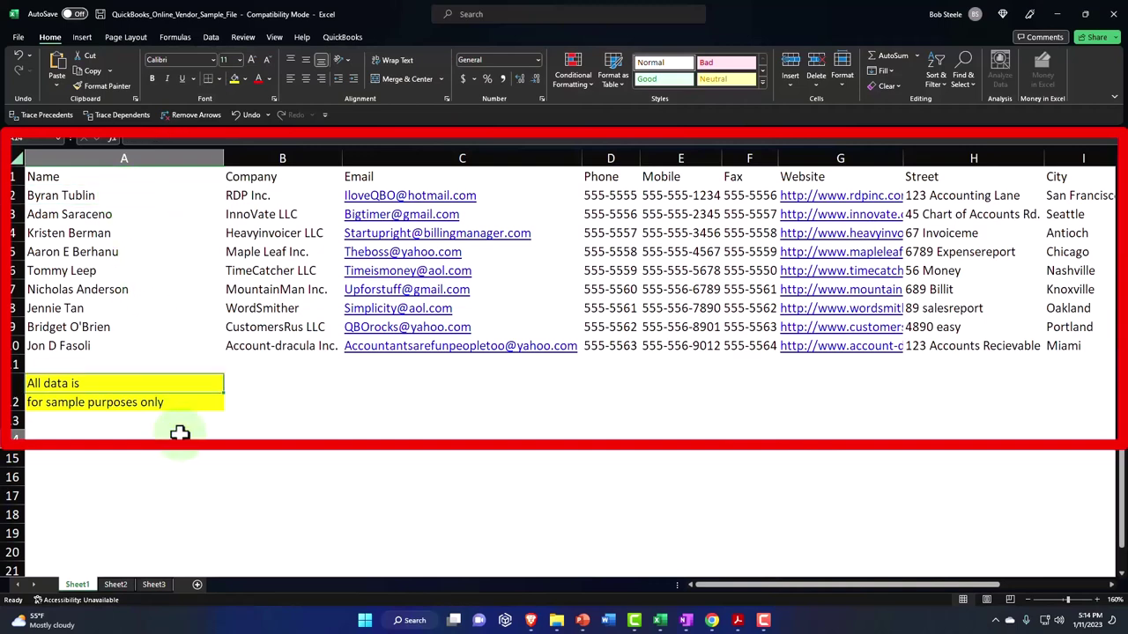
click(234, 435)
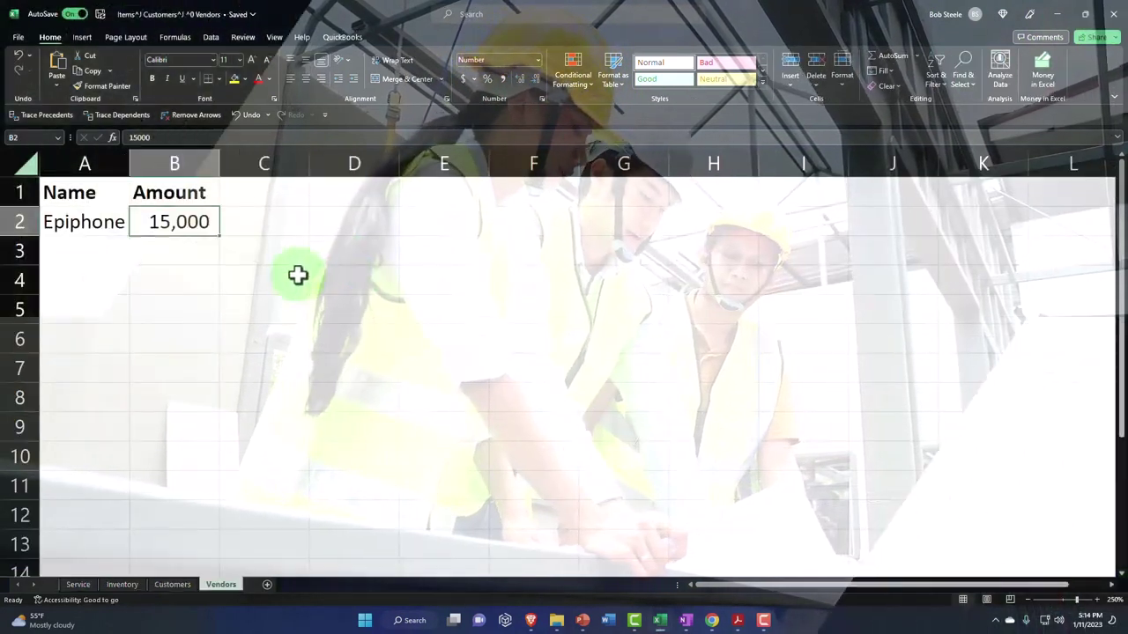
Step: Close the vendor import and start a new vendor form
click(297, 275)
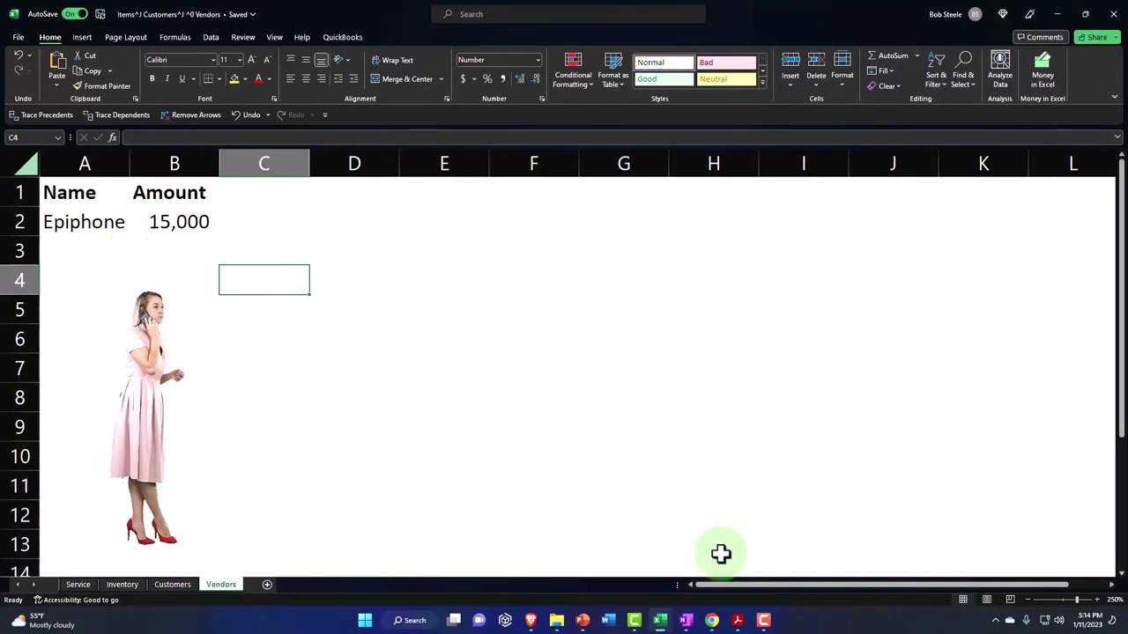
click(715, 622)
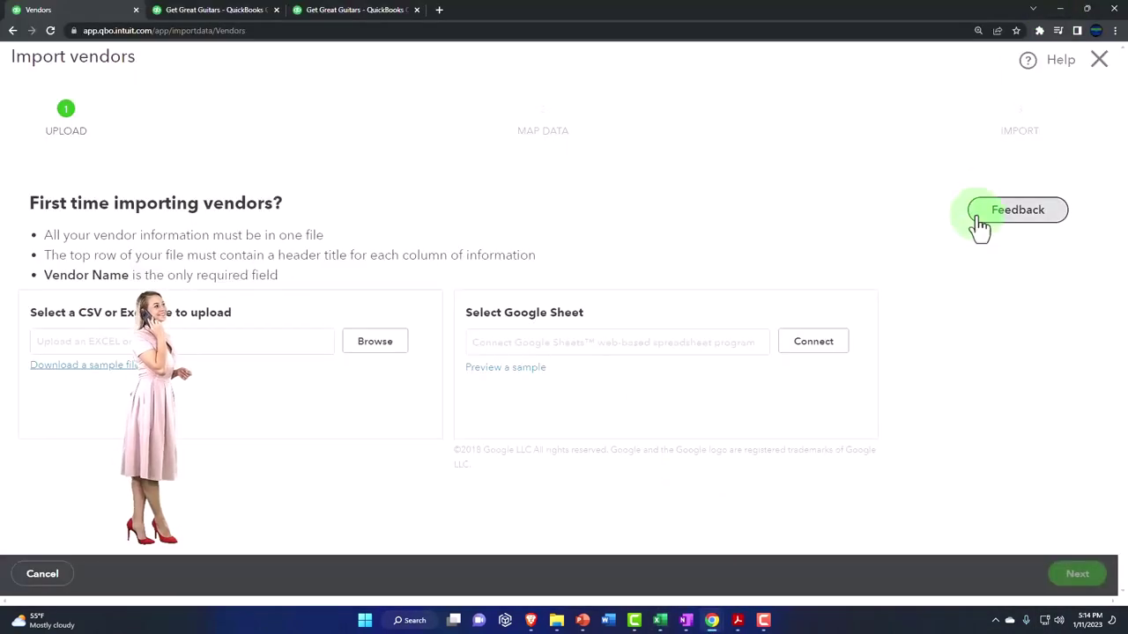
click(1098, 60)
click(1034, 109)
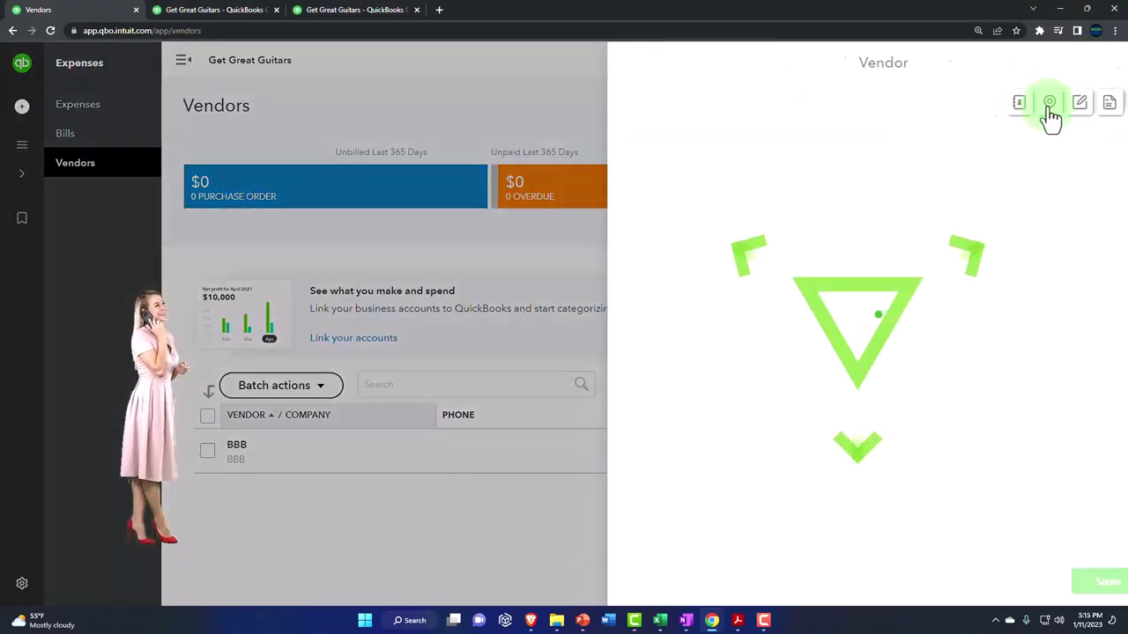
Step: Copy Epiphone from Excel cell A2 into the new vendor's Company name, down to Opening balance
click(659, 620)
click(467, 428)
click(88, 226)
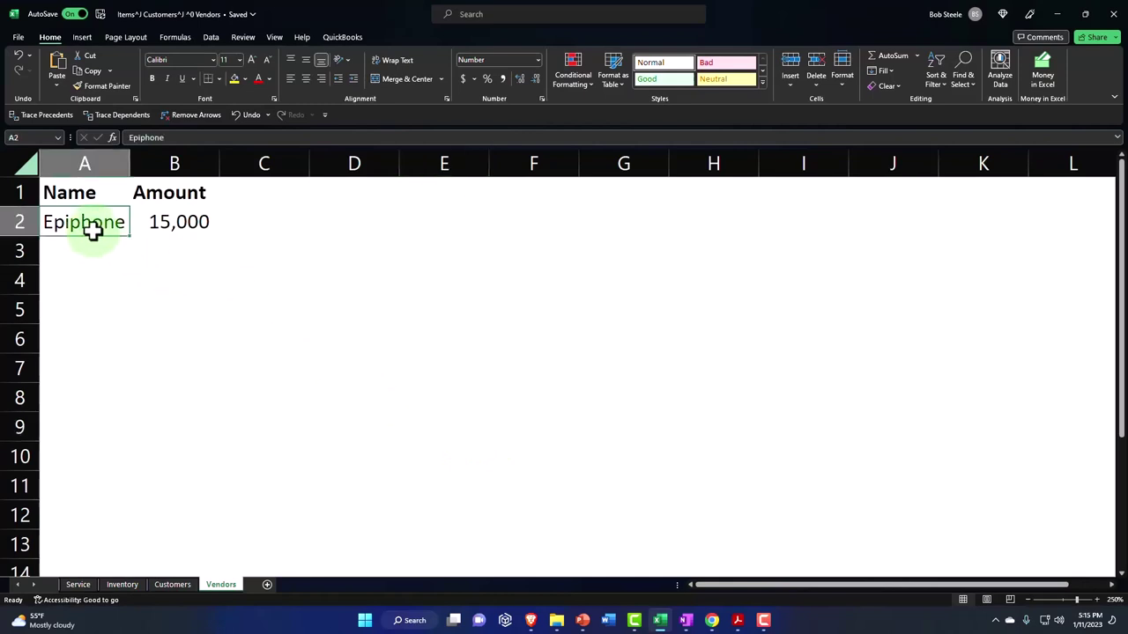
double_click(121, 223)
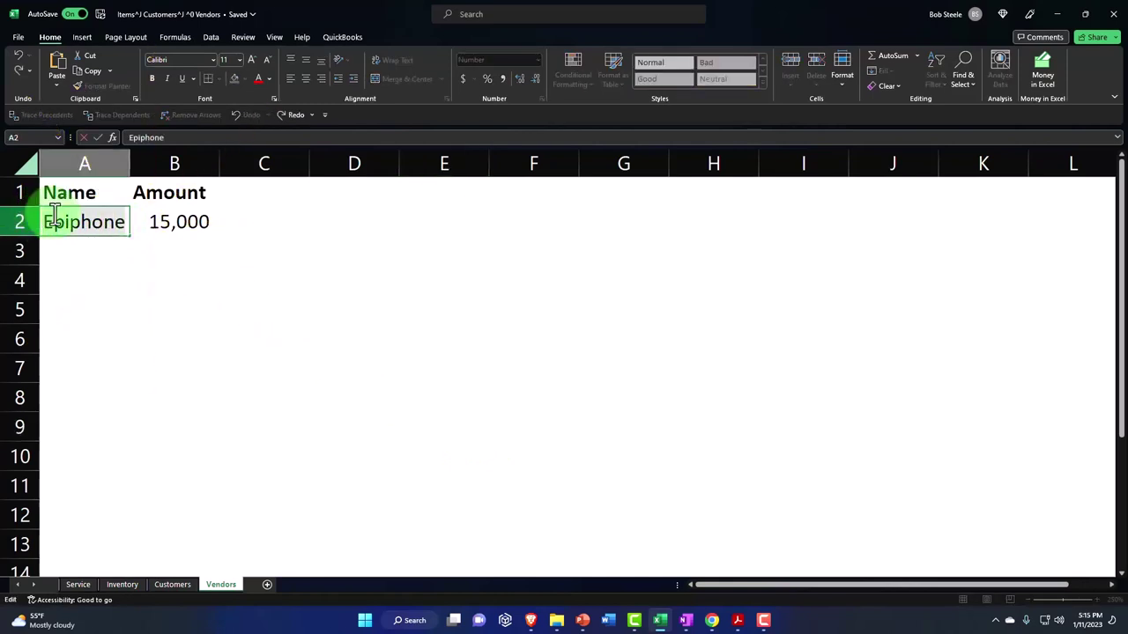
click(1060, 14)
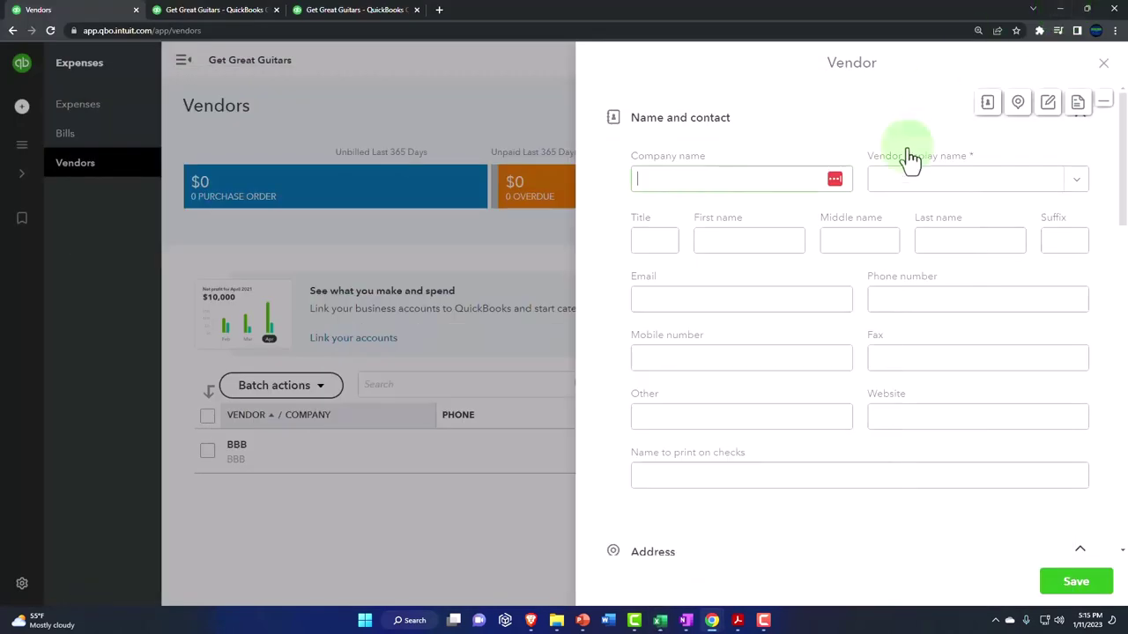
scroll(725, 302, down, 3)
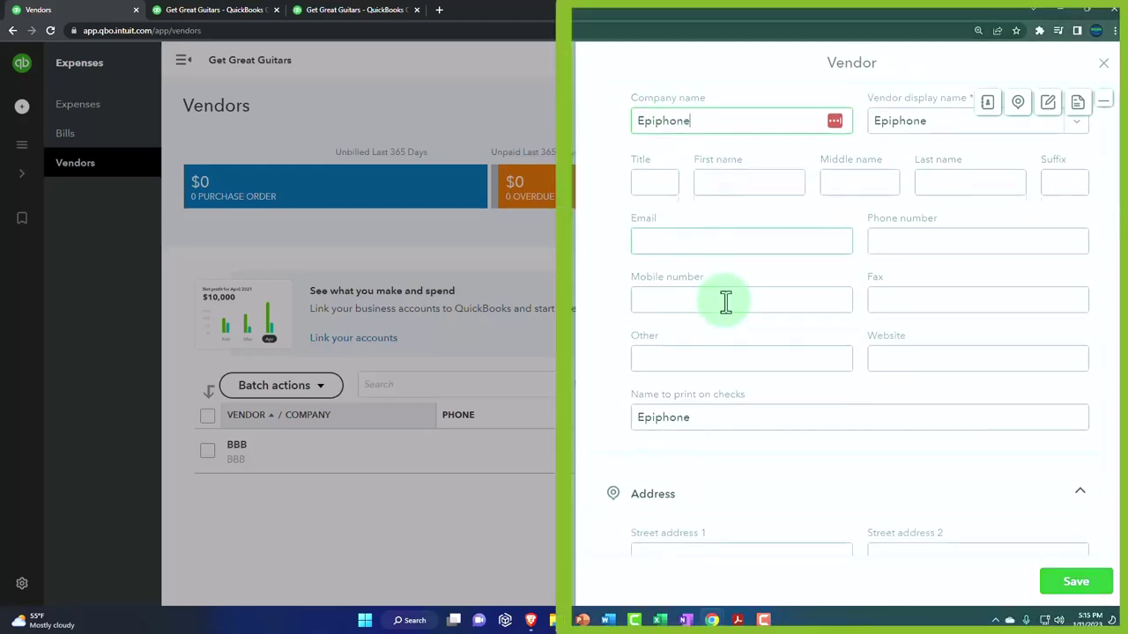
scroll(725, 302, down, 4)
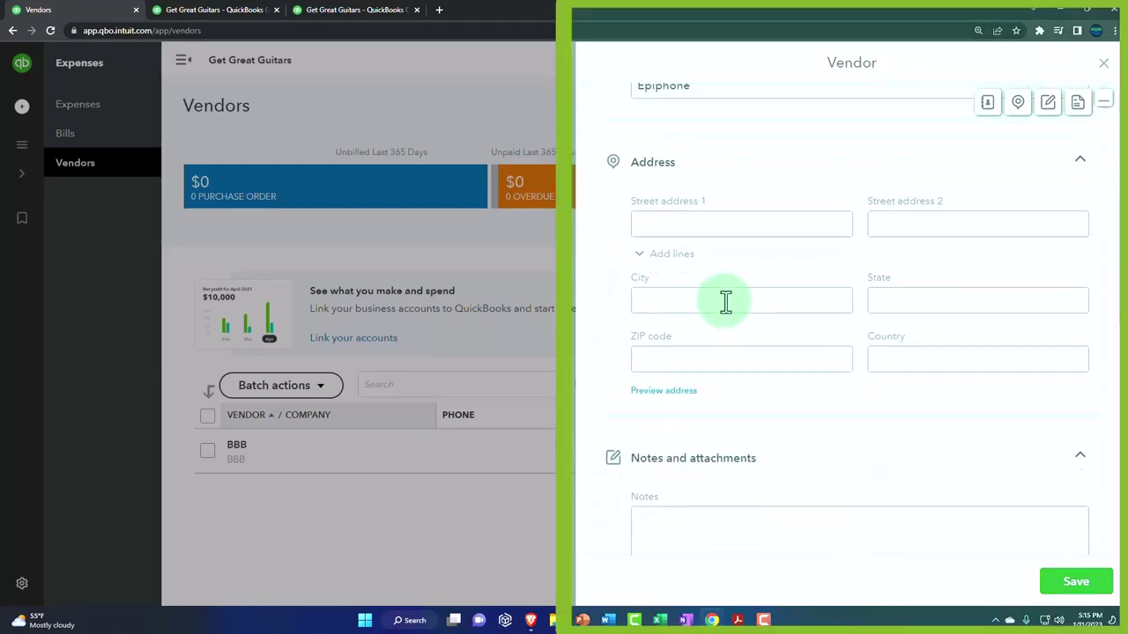
scroll(725, 302, down, 4)
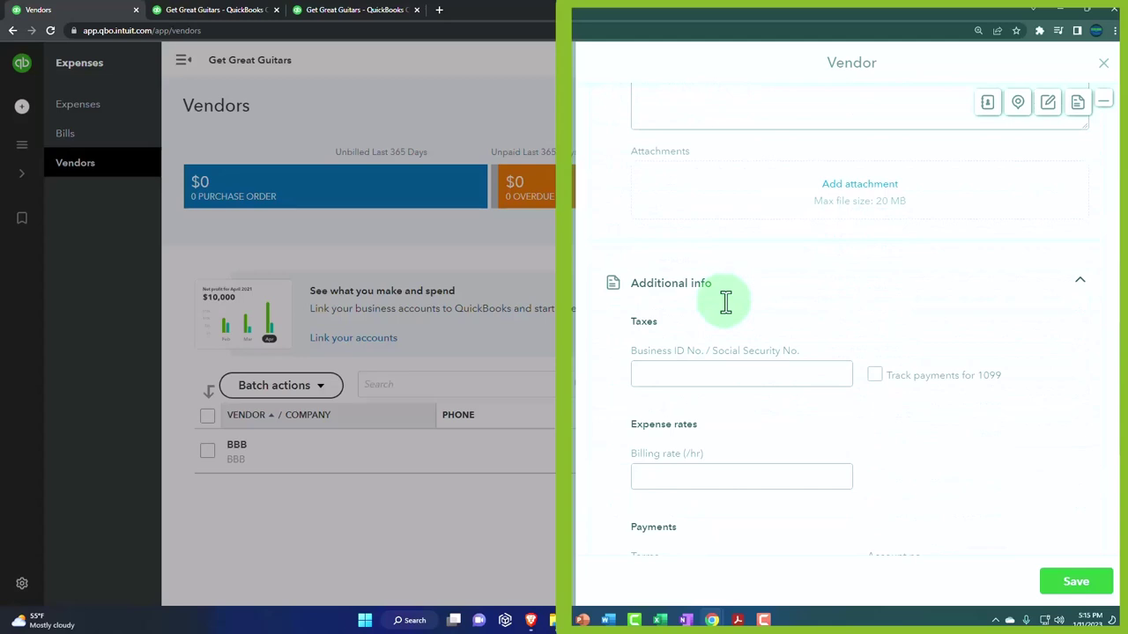
scroll(725, 303, down, 1)
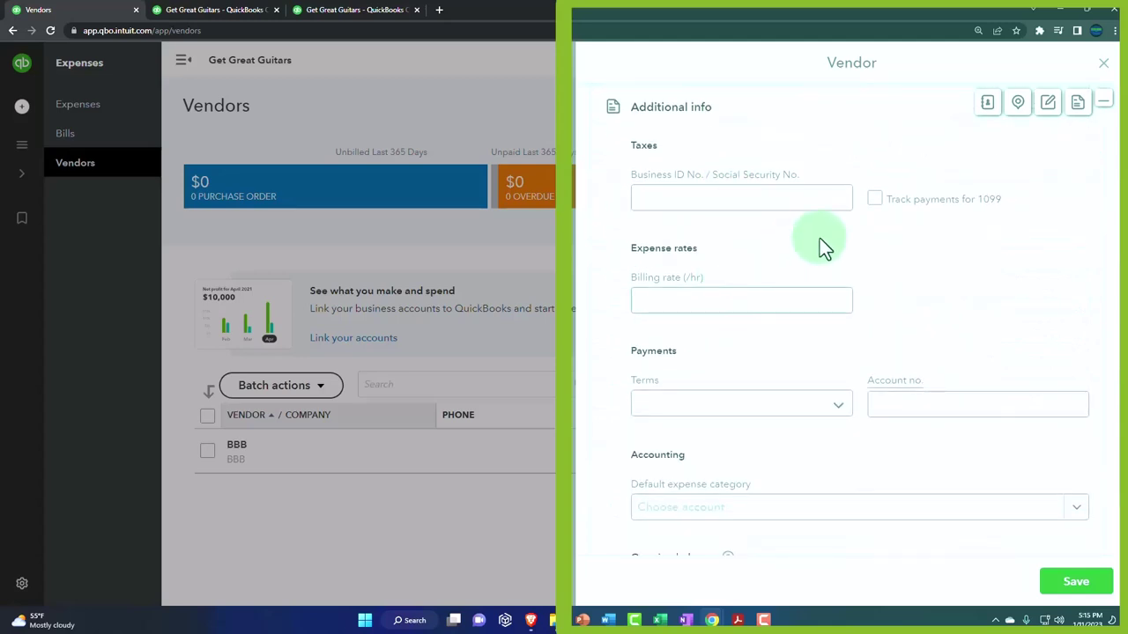
scroll(874, 217, down, 1)
scroll(874, 217, down, 2)
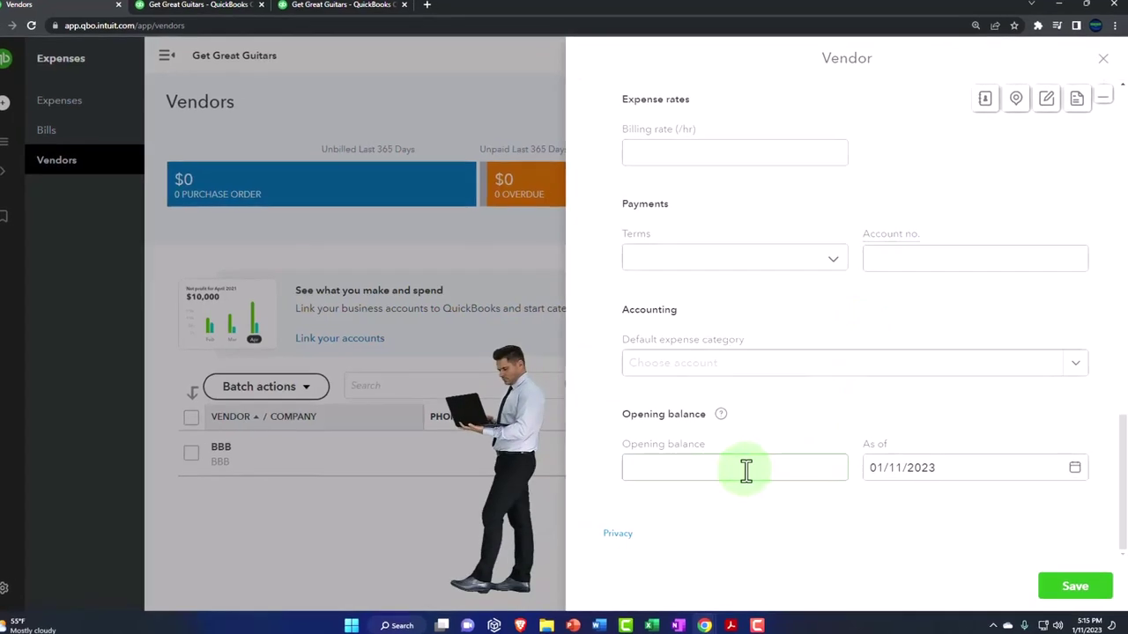
Step: Give Epiphone an opening balance of 15,000.00 as of 12/31/2022
click(745, 472)
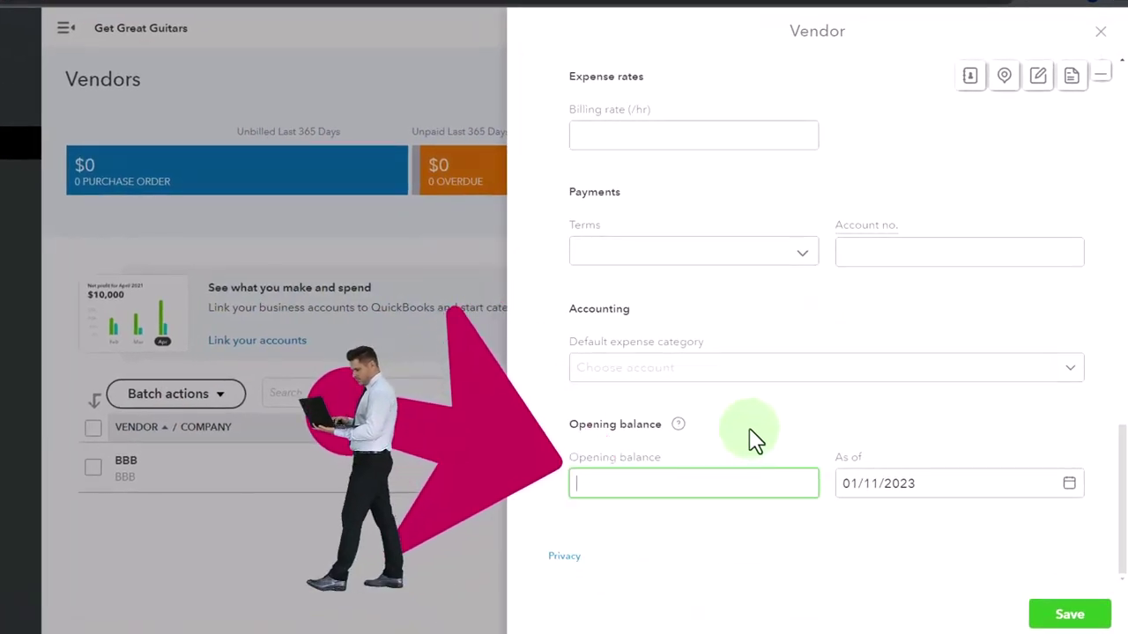
text(15000)
key(Tab)
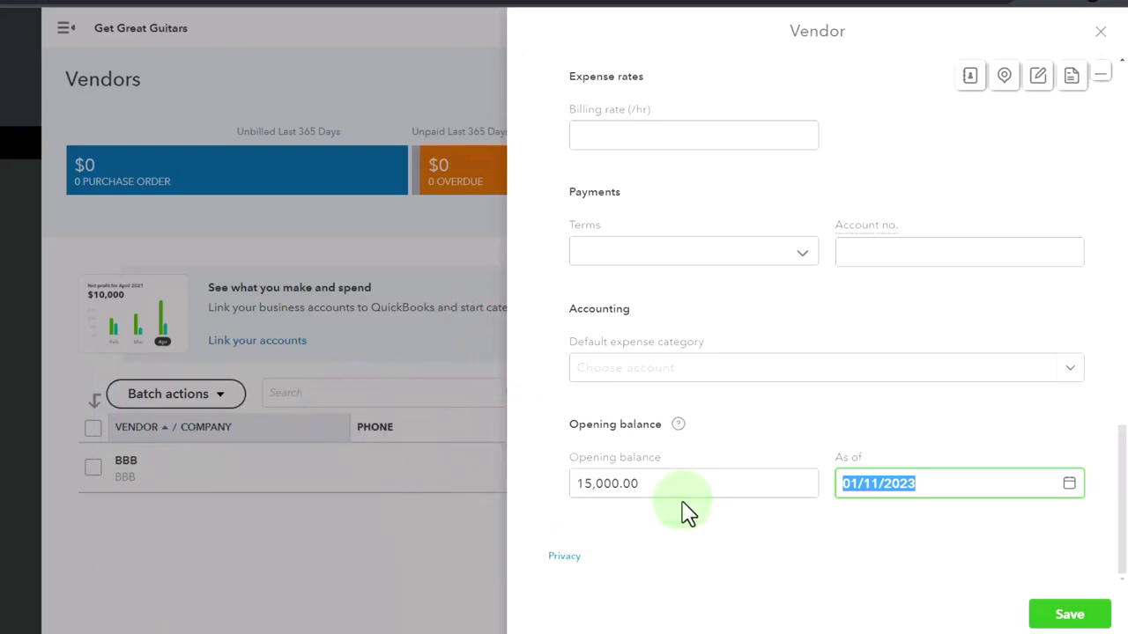
click(1075, 492)
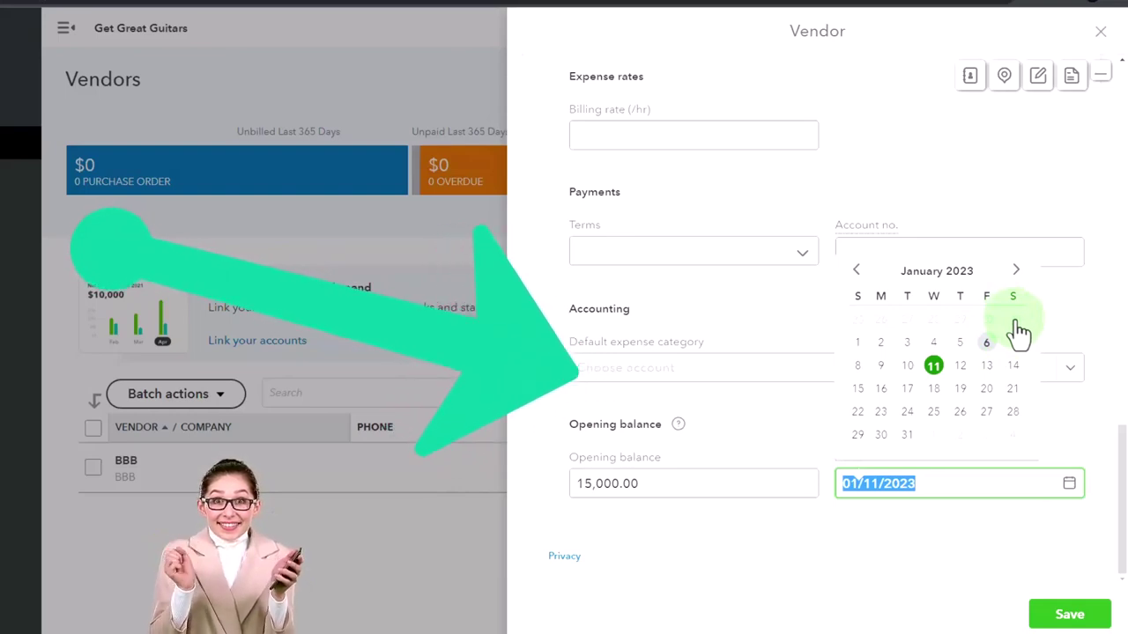
click(857, 271)
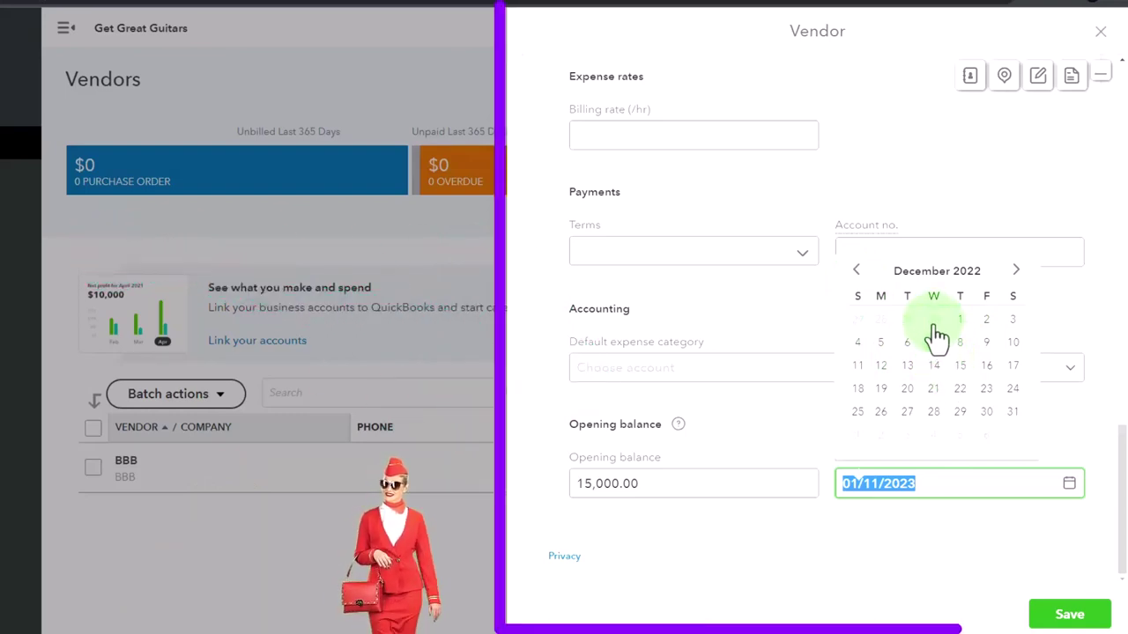
text(12/31/2022)
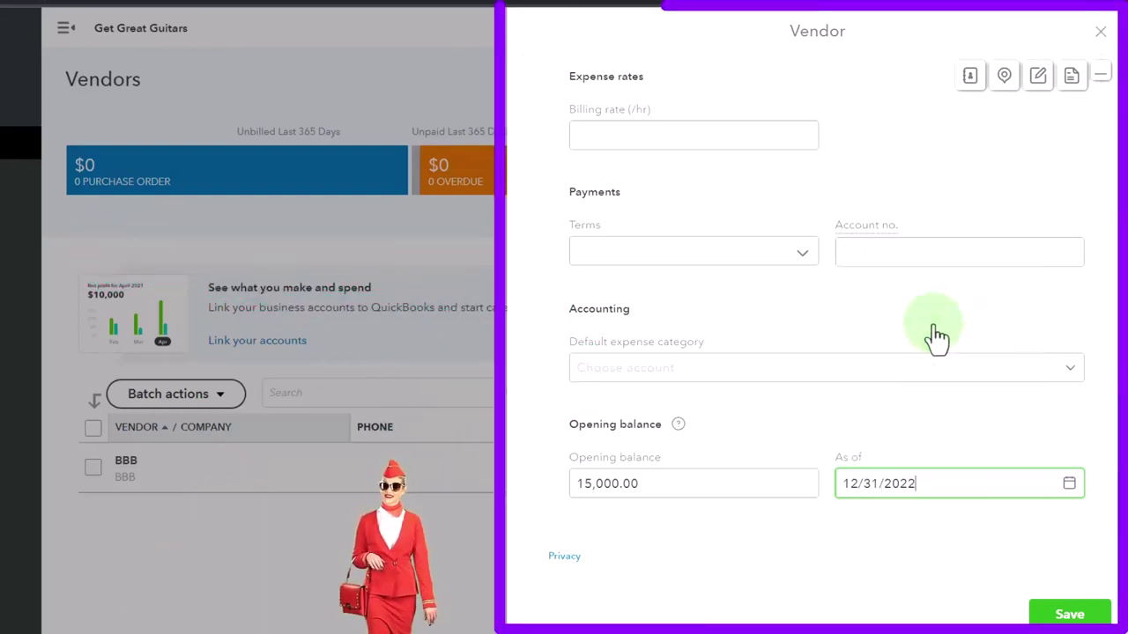
click(1067, 488)
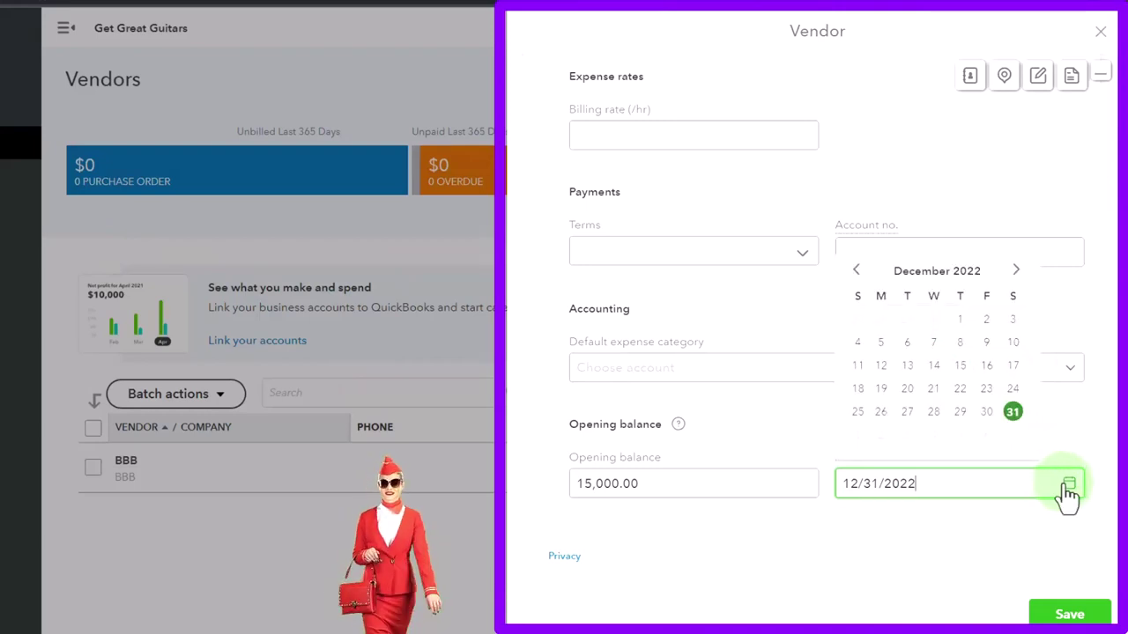
click(1067, 490)
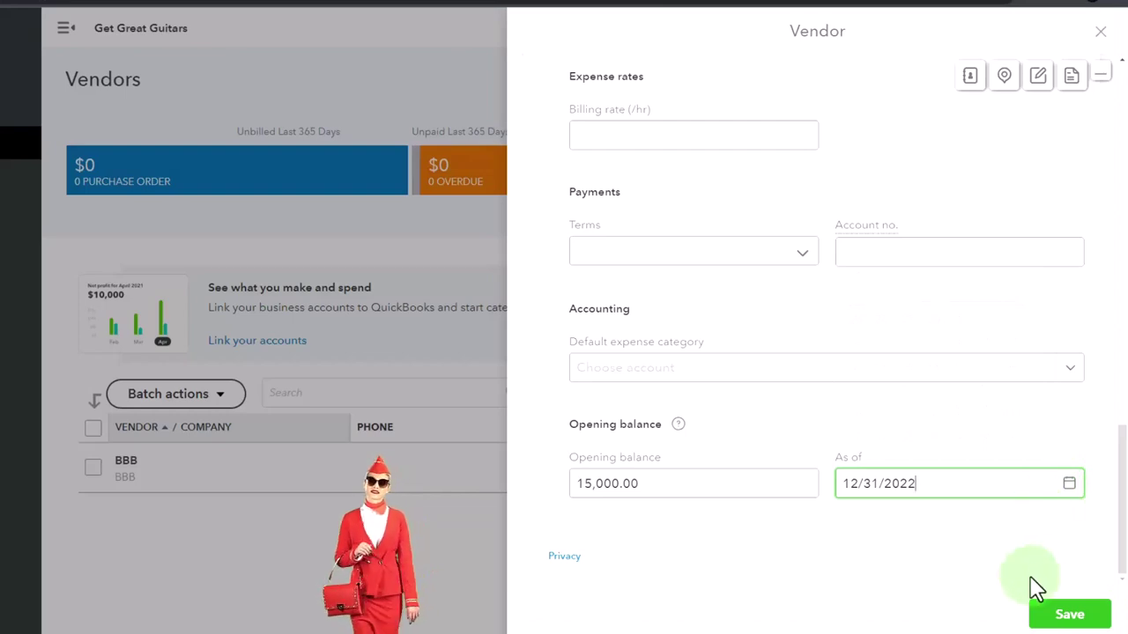
Step: Save Epiphone and open its vendor page showing the $15,000.00 opening-balance bill
click(1061, 615)
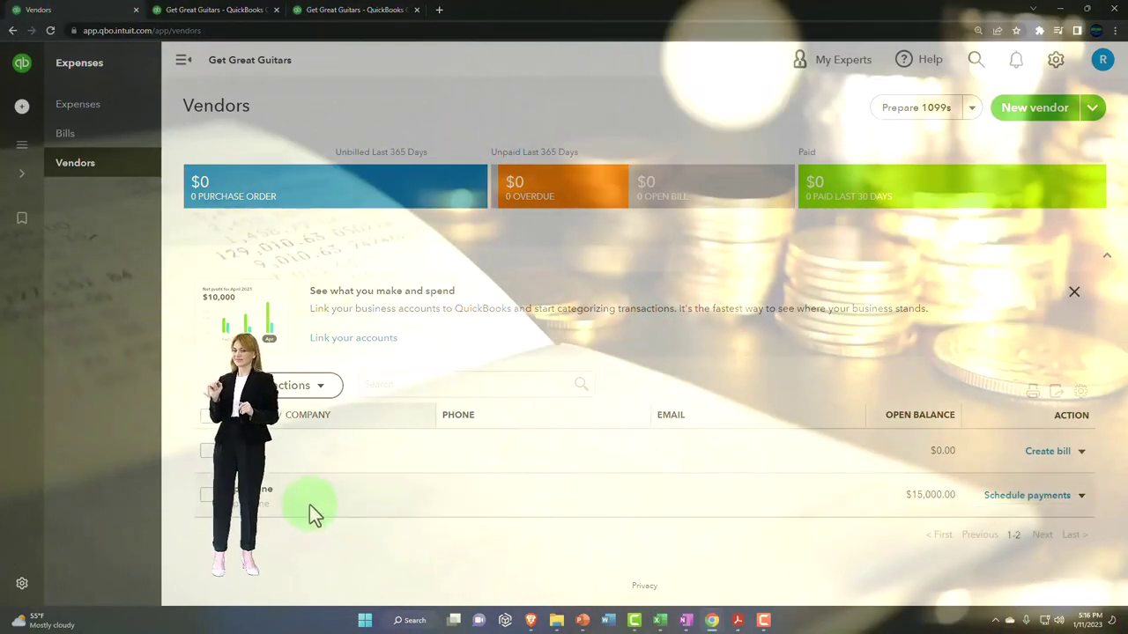
click(264, 494)
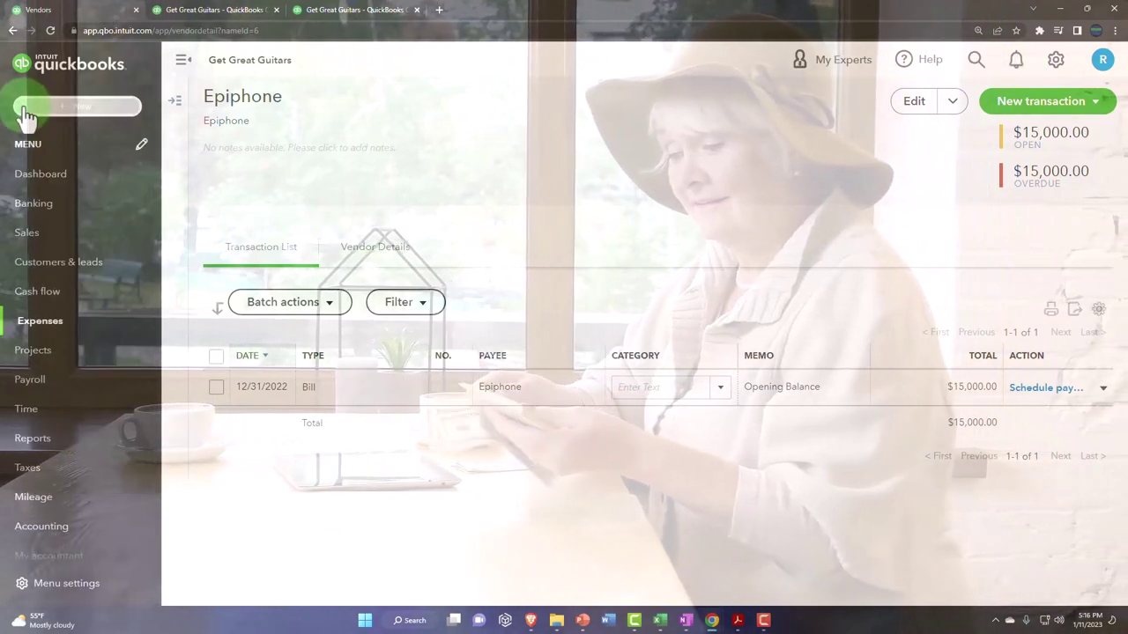
click(27, 107)
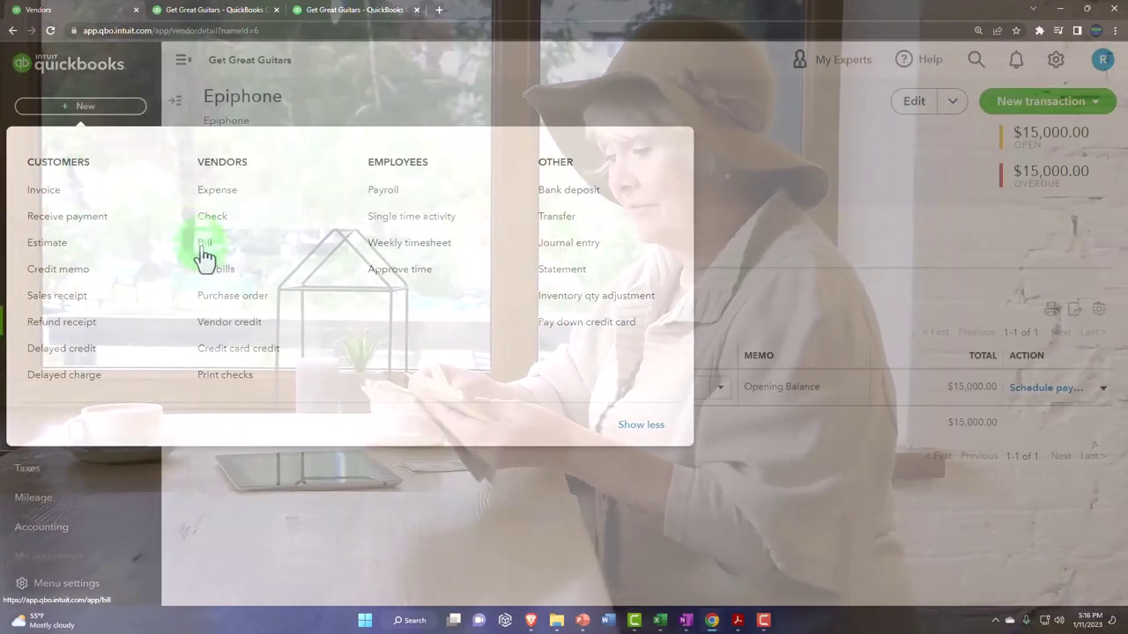
click(204, 270)
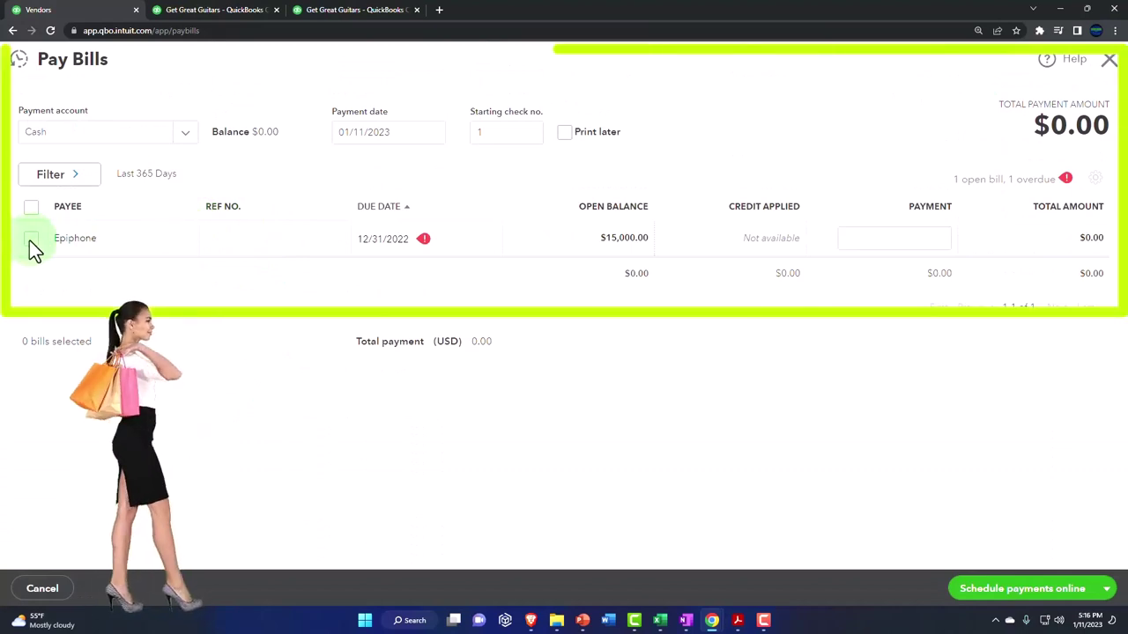
click(1110, 64)
click(641, 345)
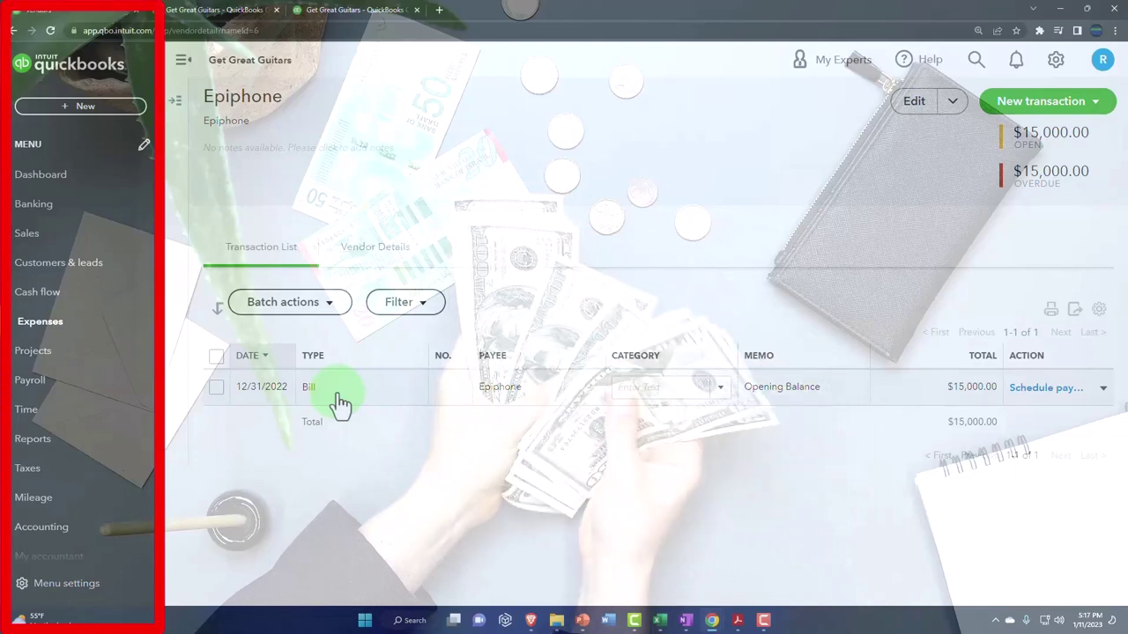
click(77, 106)
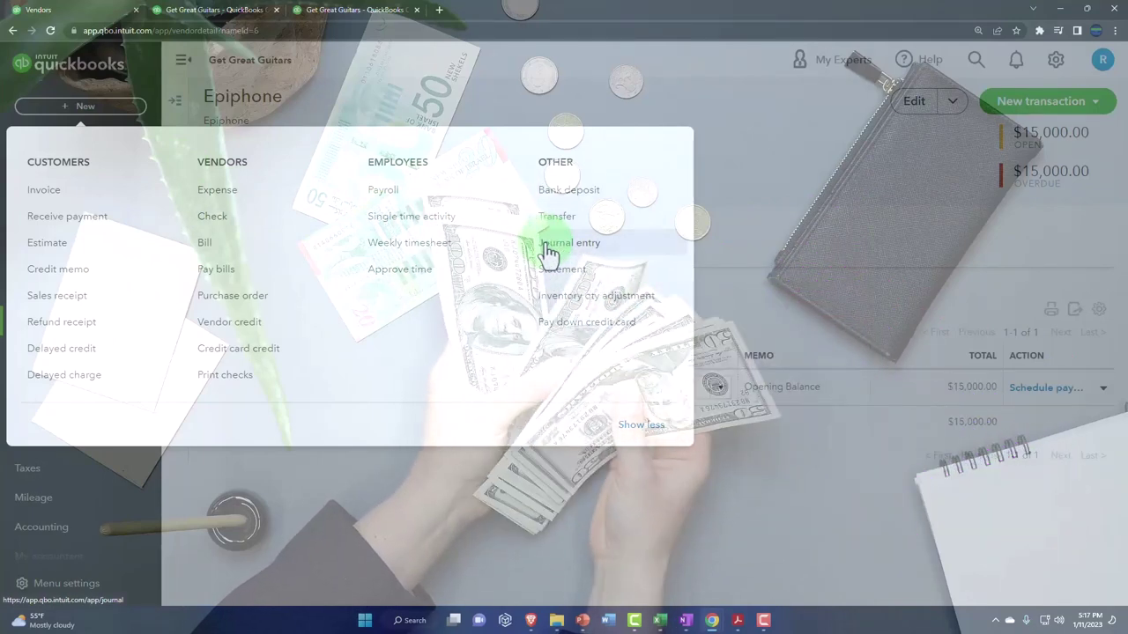
click(525, 460)
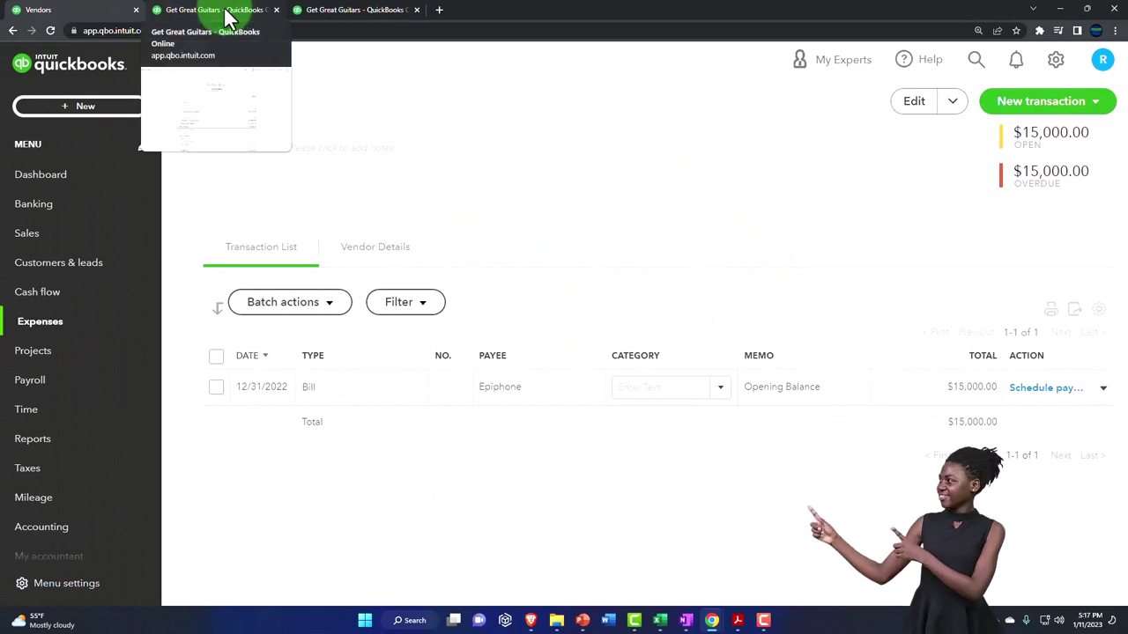
Step: Switch to the Balance Sheet report and enlarge it to read Accounts Payable 15,000.00
click(227, 15)
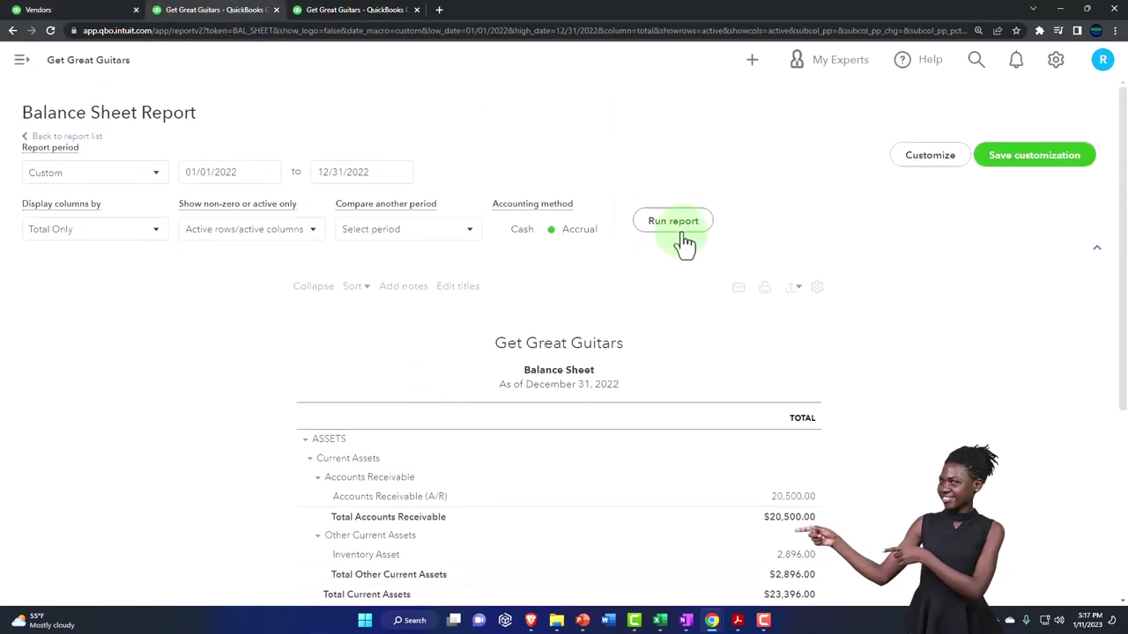
scroll(685, 243, down, 2)
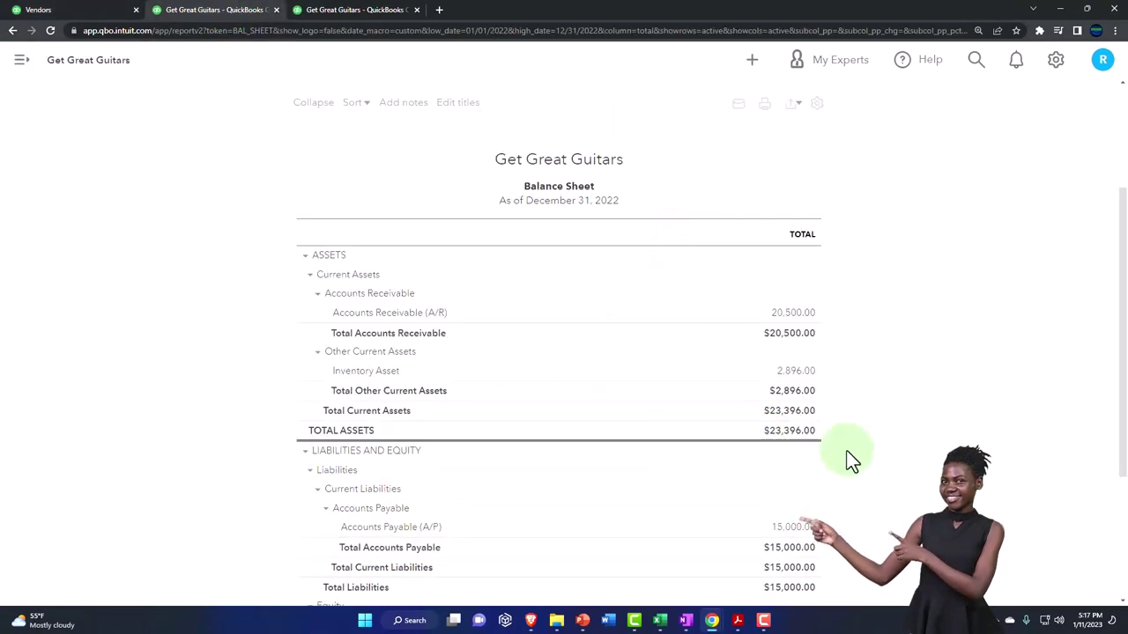
key(ctrl+plus)
scroll(855, 446, down, 3)
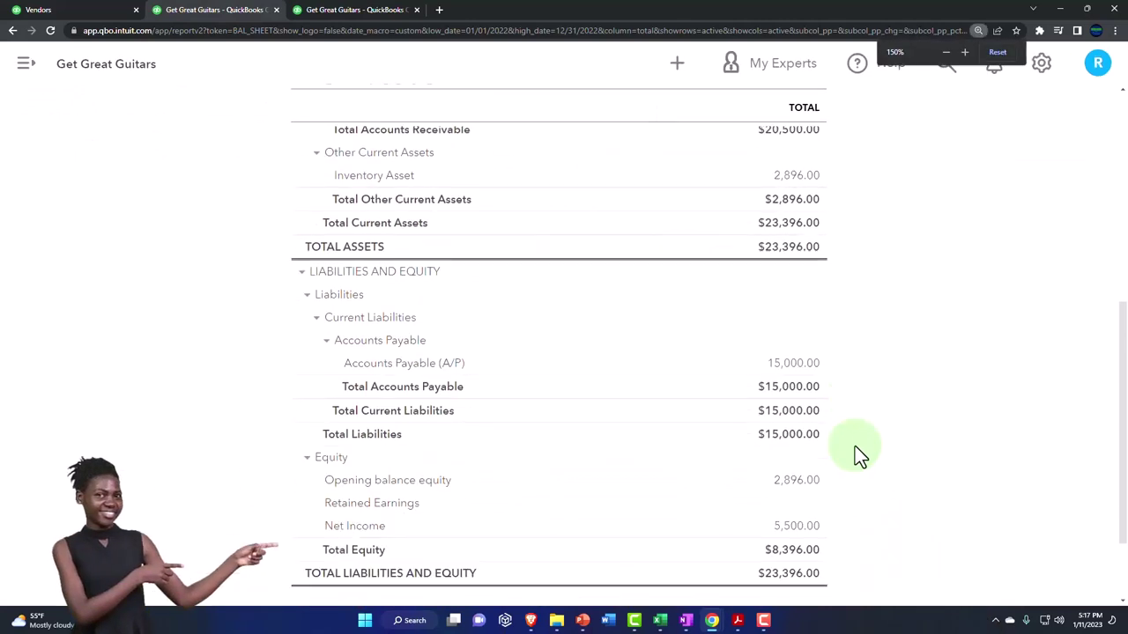
scroll(855, 446, down, 1)
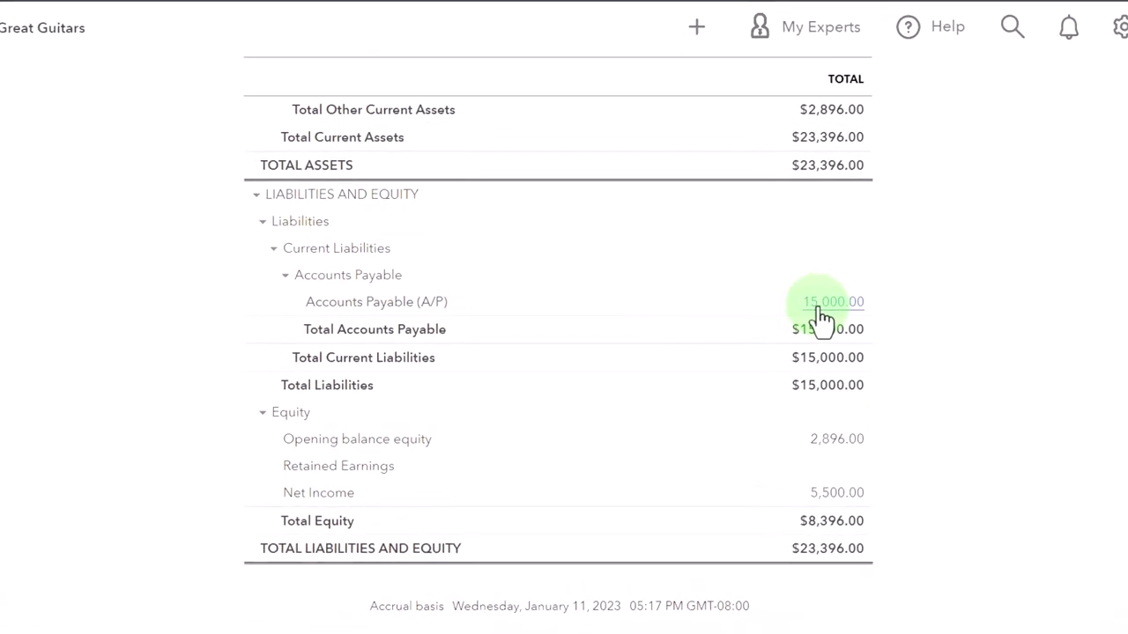
Step: Drill into the 15,000.00 Accounts Payable amount and inspect Epiphone's opening-balance bill
click(820, 319)
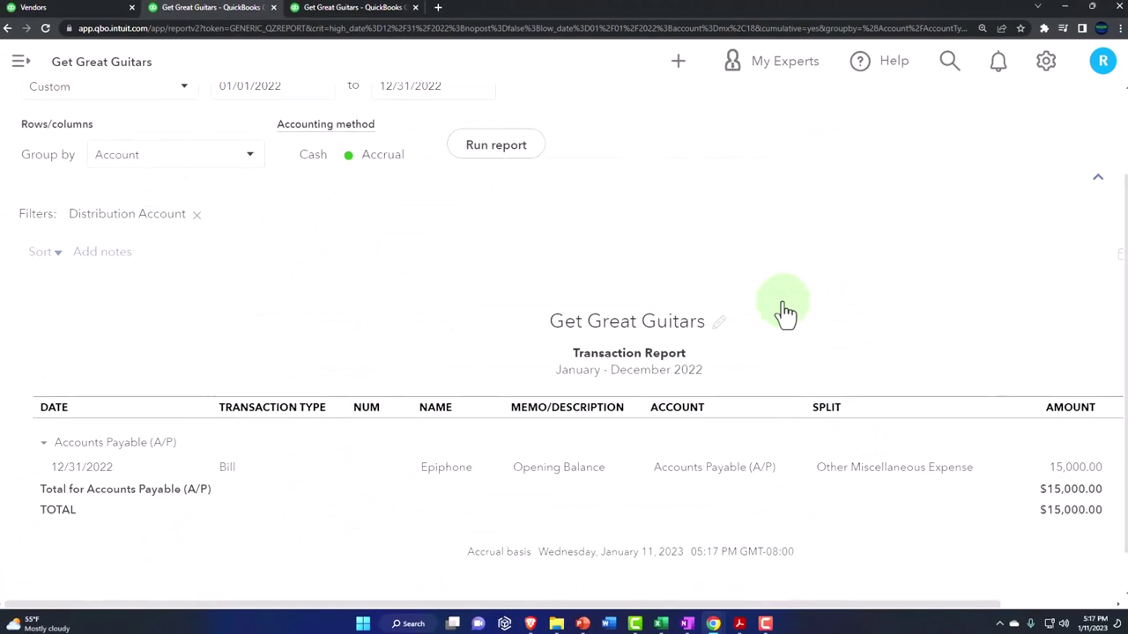
key(ctrl+minus)
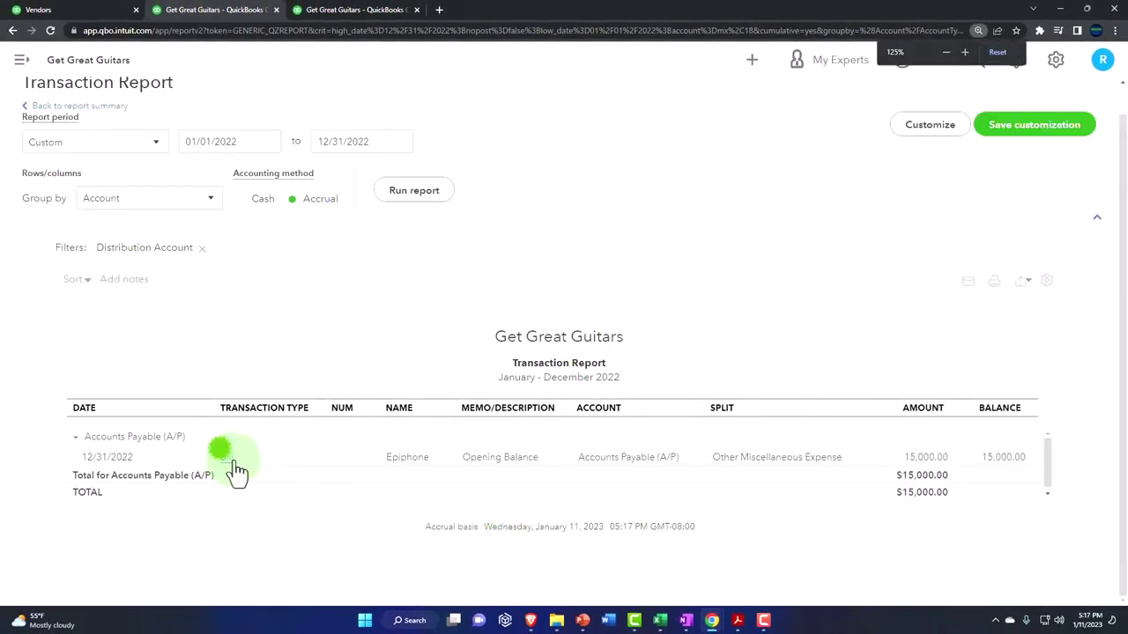
click(923, 455)
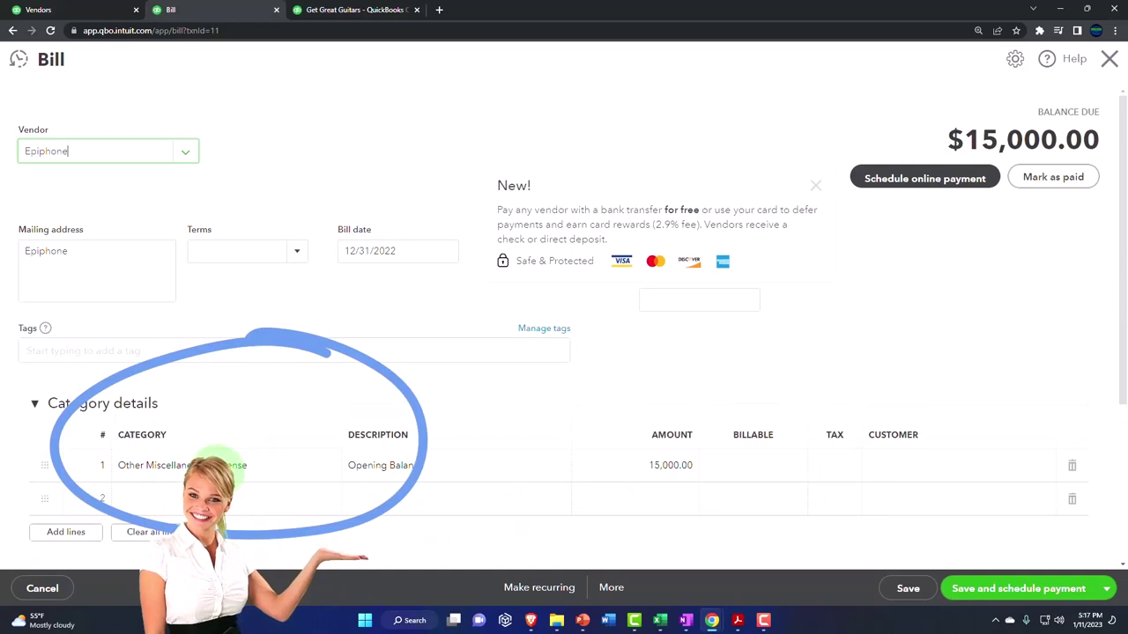
click(1110, 78)
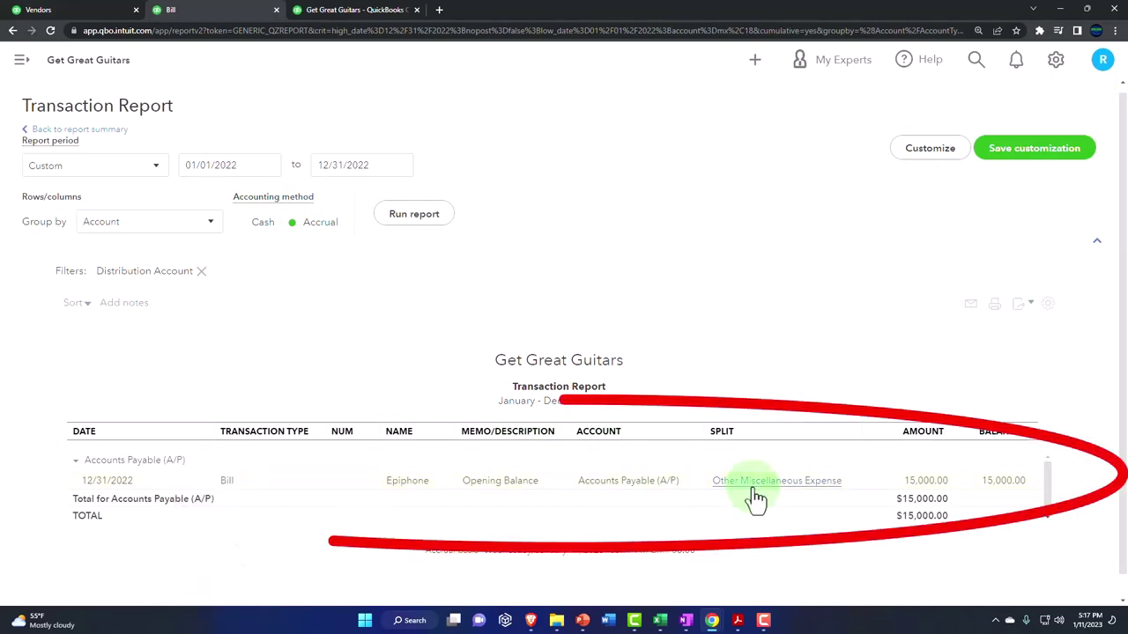
Step: Return to the report summary and run the Profit and Loss report
click(90, 131)
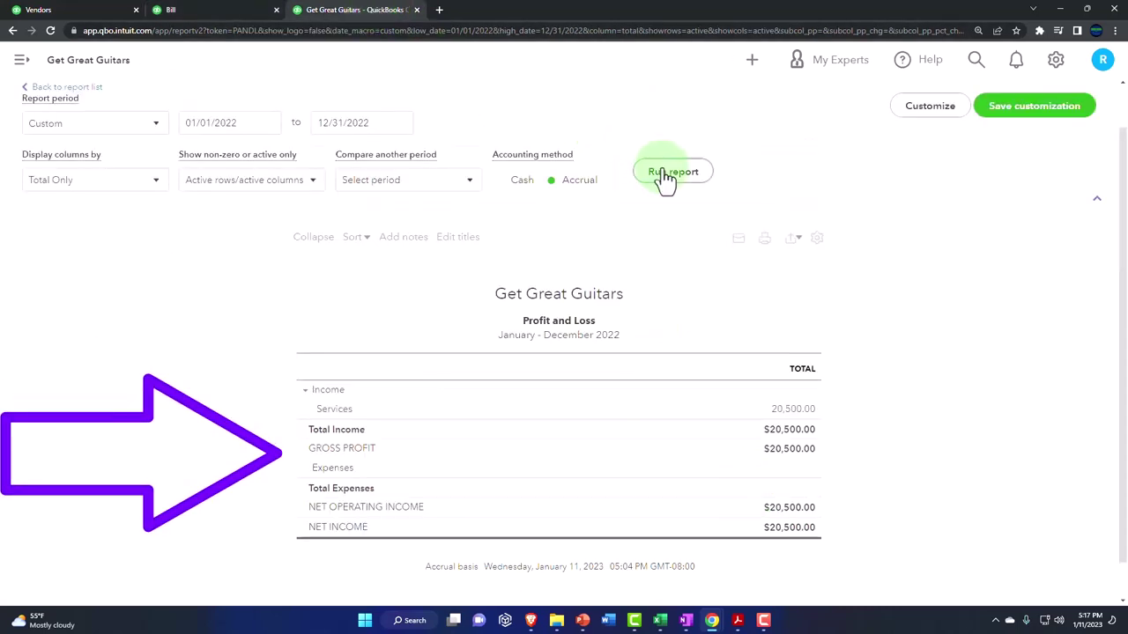
scroll(792, 359, up, 3)
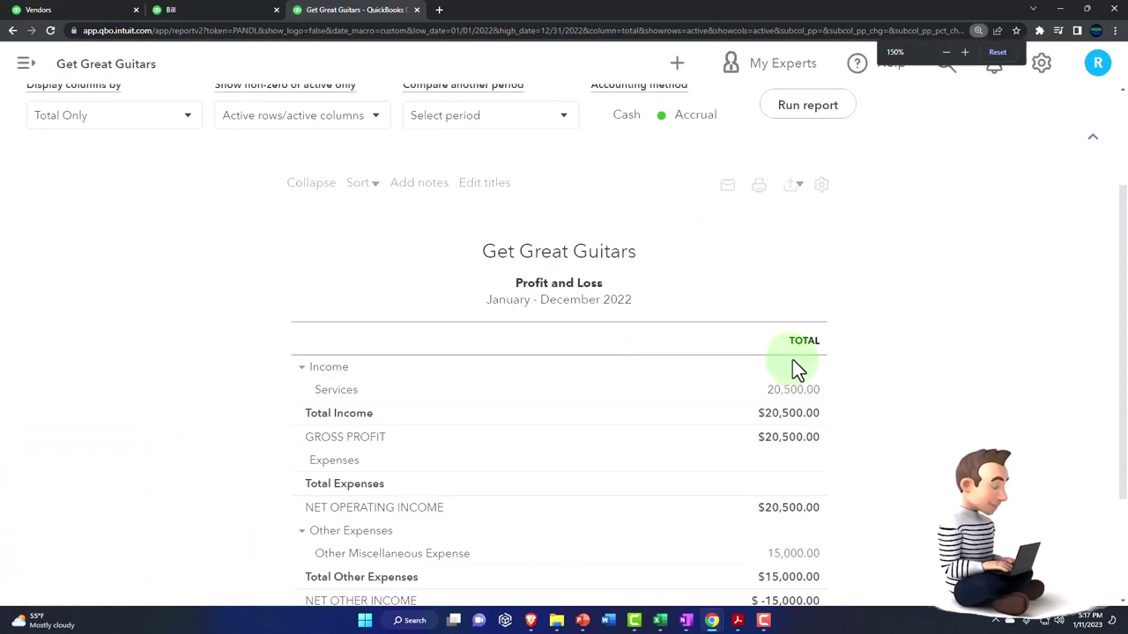
scroll(792, 359, down, 1)
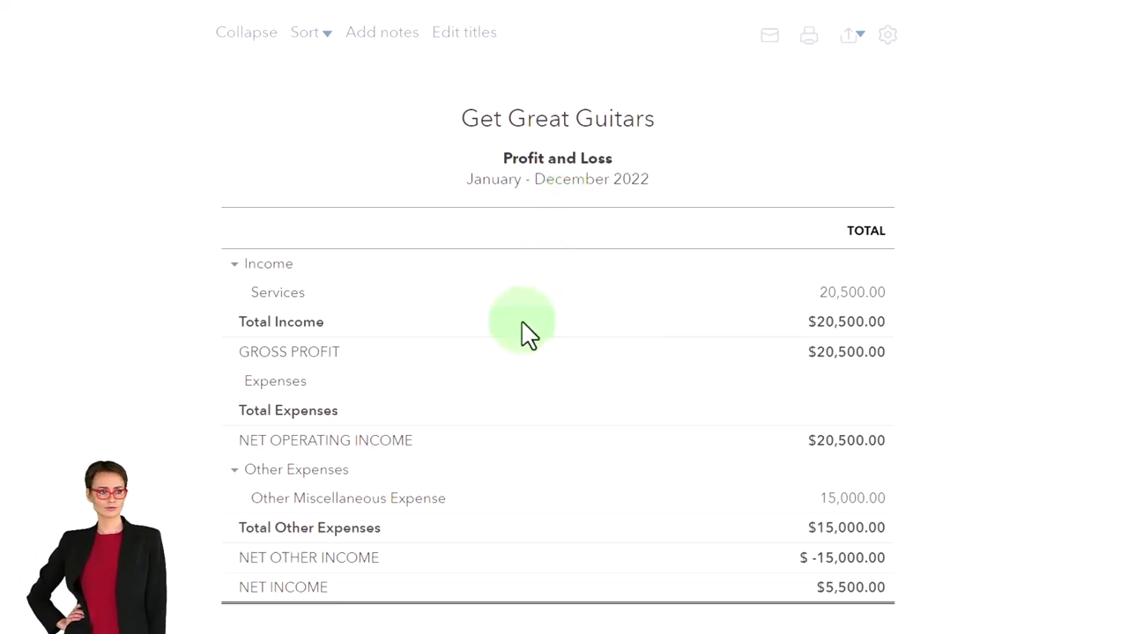
click(491, 250)
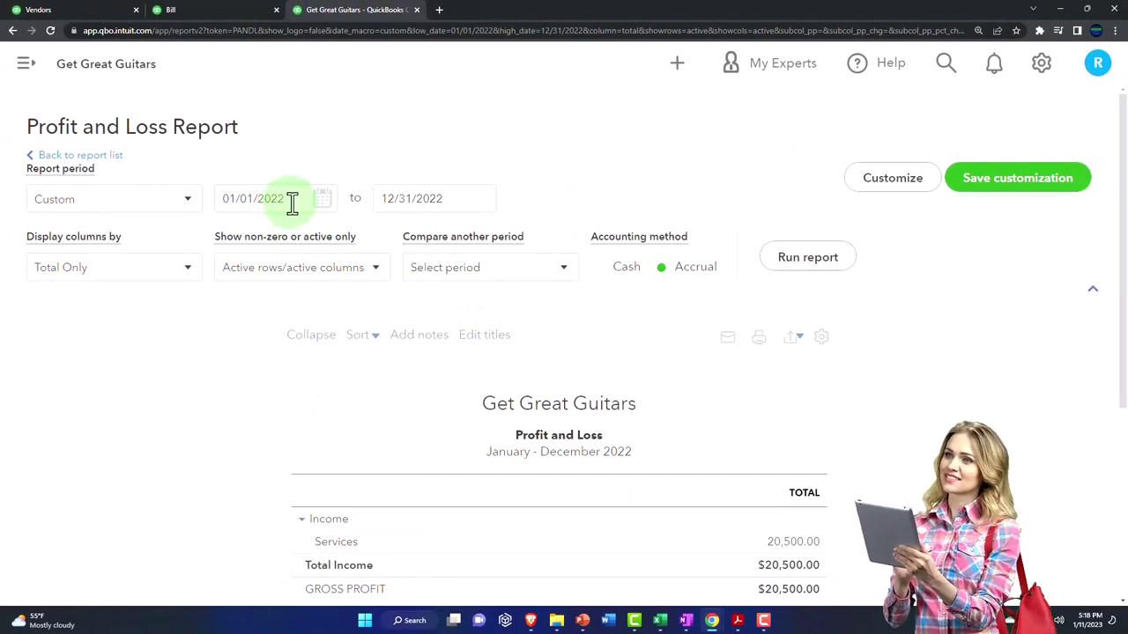
Step: Rerun the Profit and Loss for 01/01/2023 to 12/31/2023
click(291, 202)
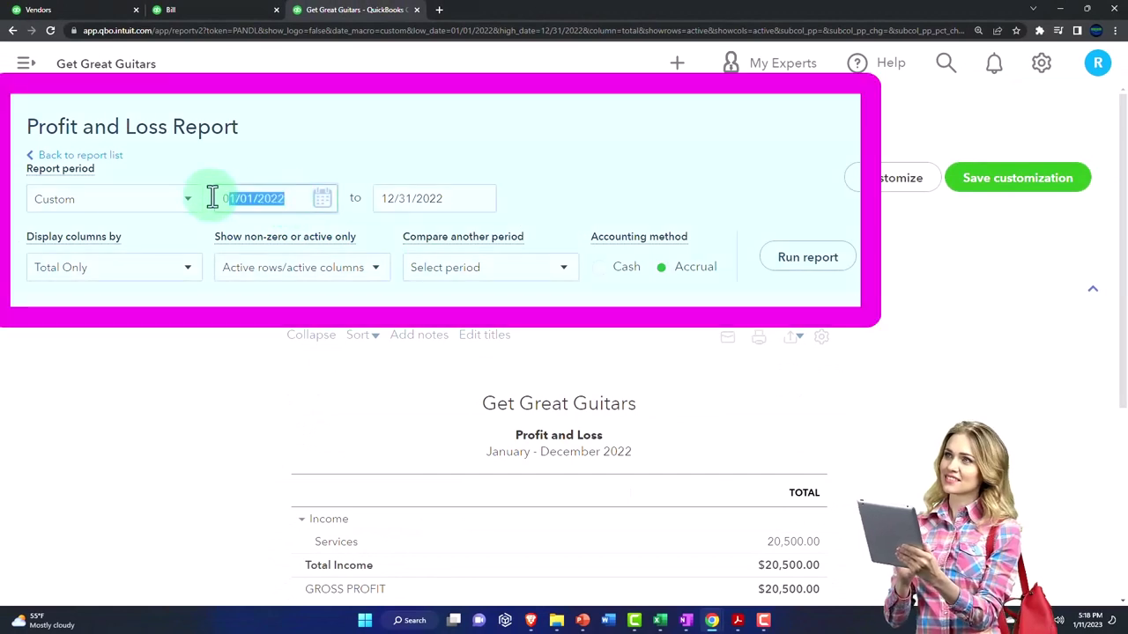
text(0101)
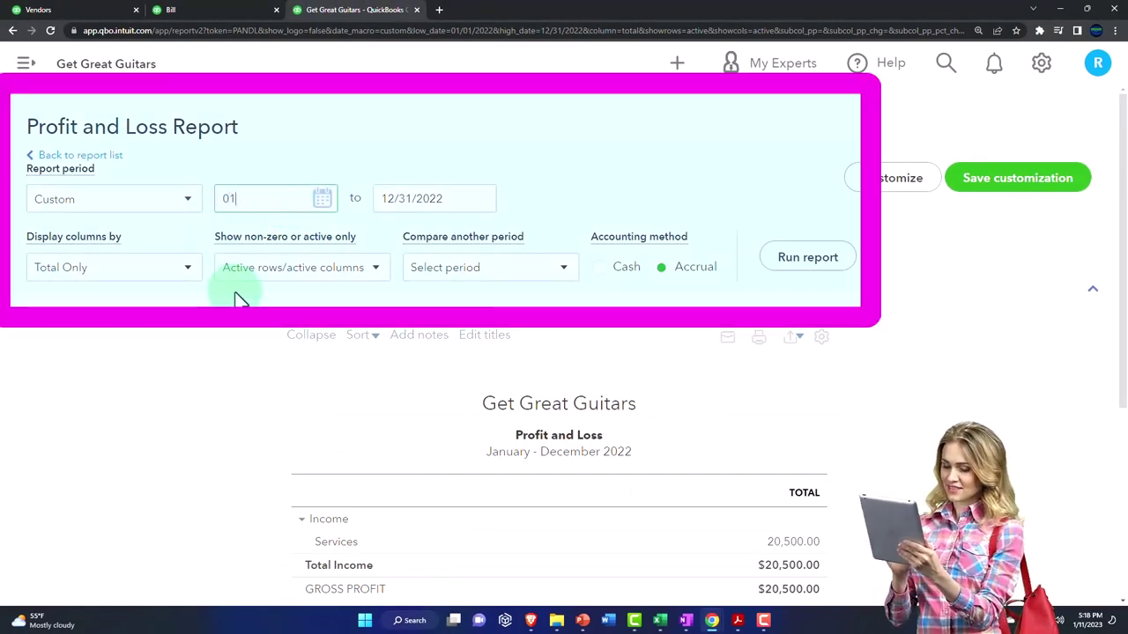
key(Tab)
text(1231)
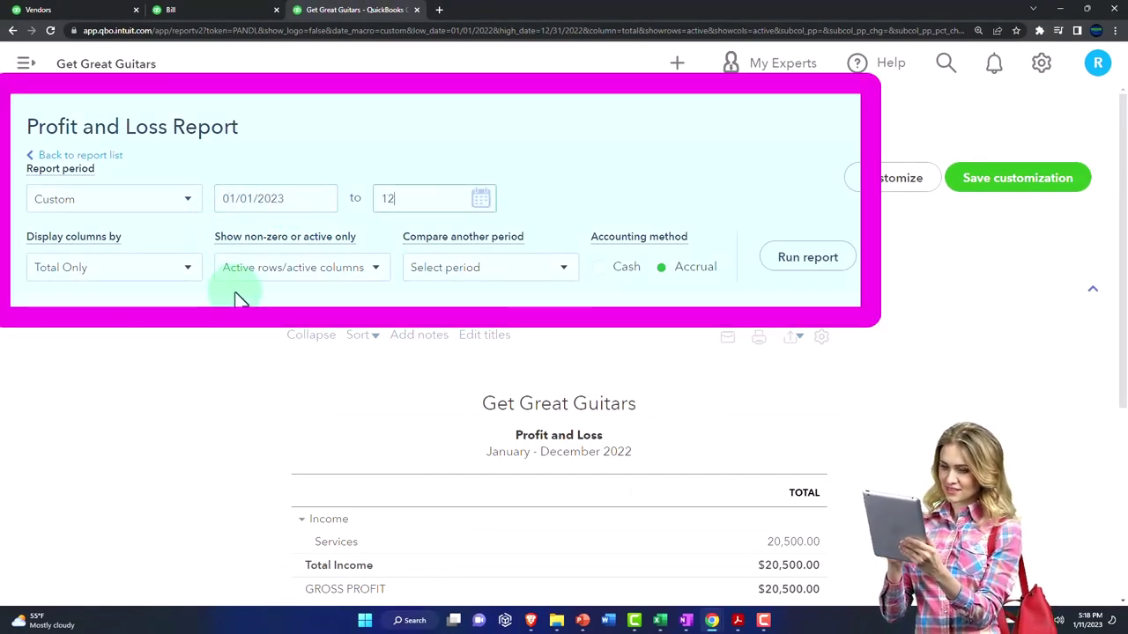
click(811, 263)
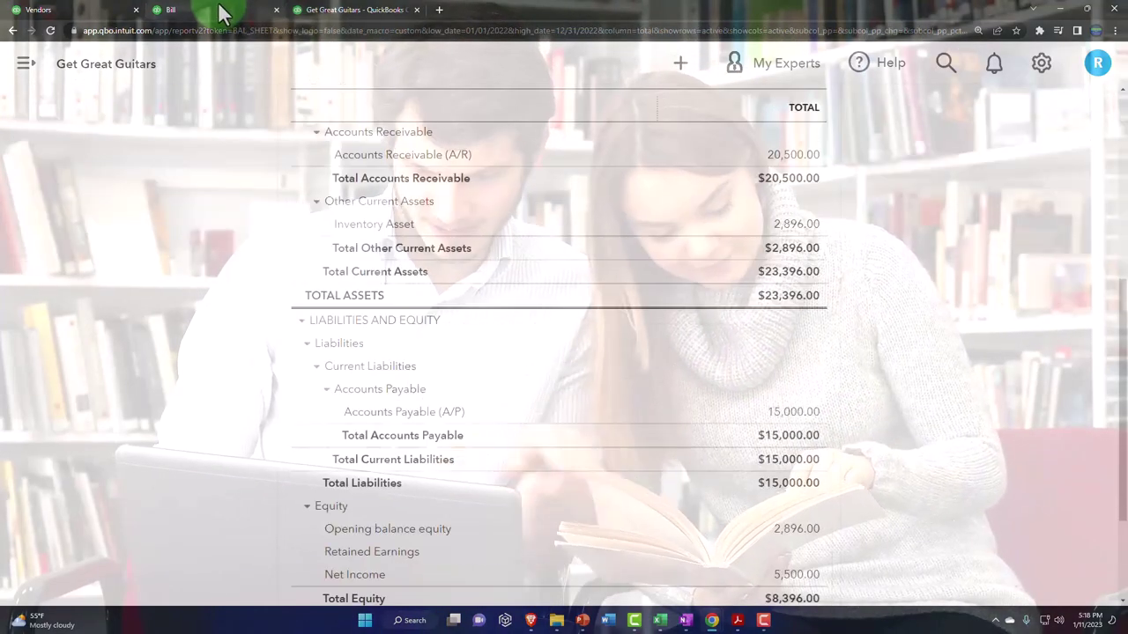
Step: Rerun the Balance Sheet for 01/01/2023 to 12/31/2023
scroll(273, 295, down, 2)
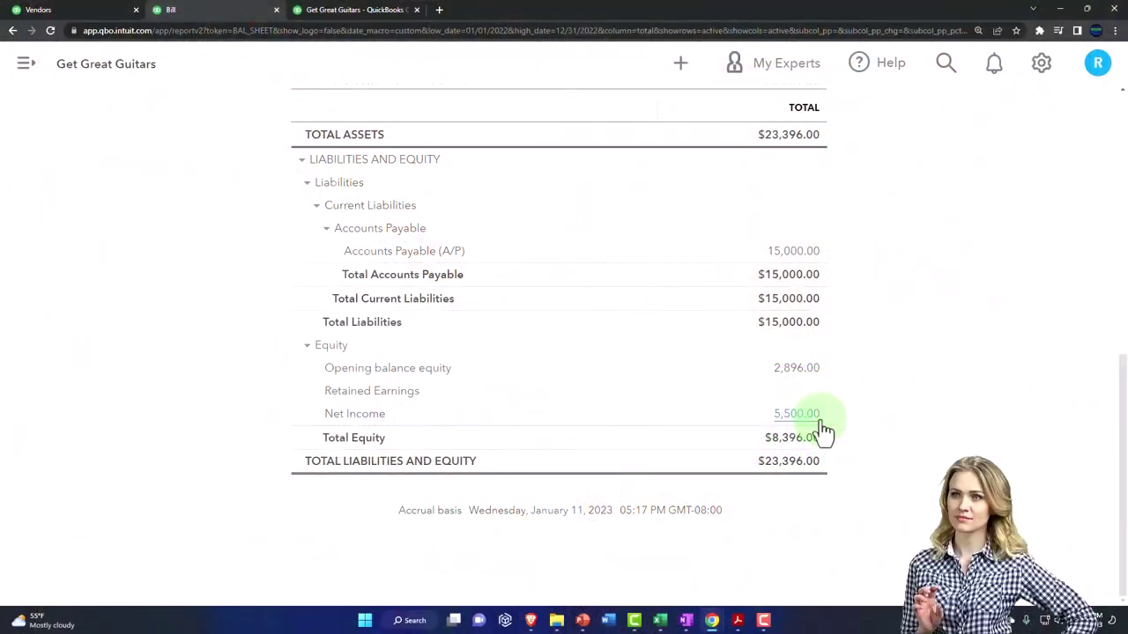
scroll(754, 421, up, 7)
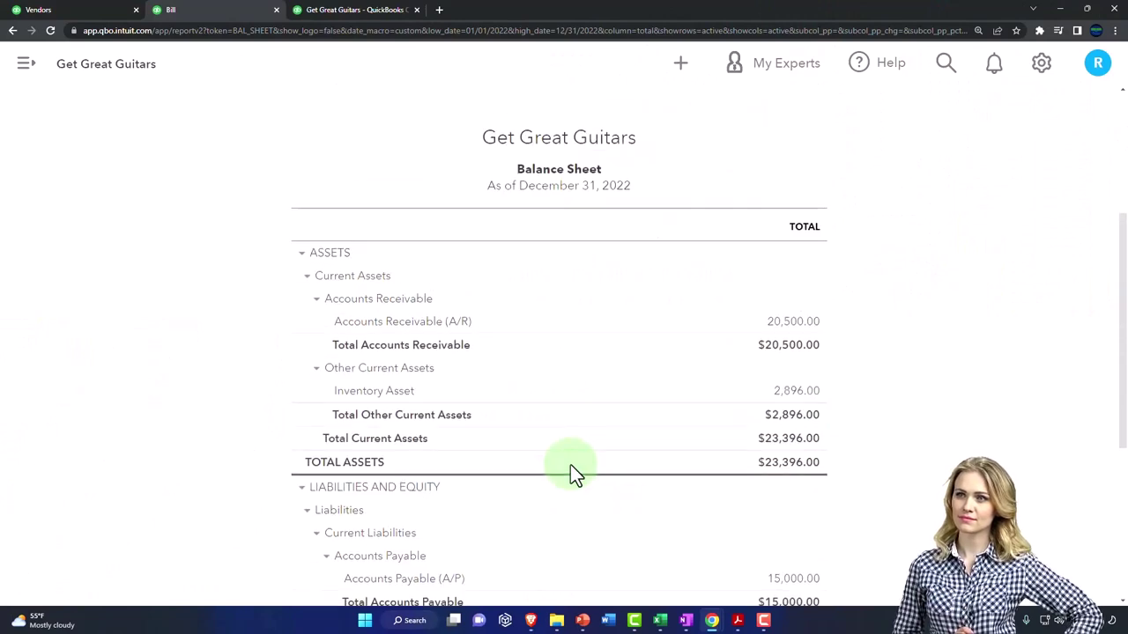
triple_click(295, 204)
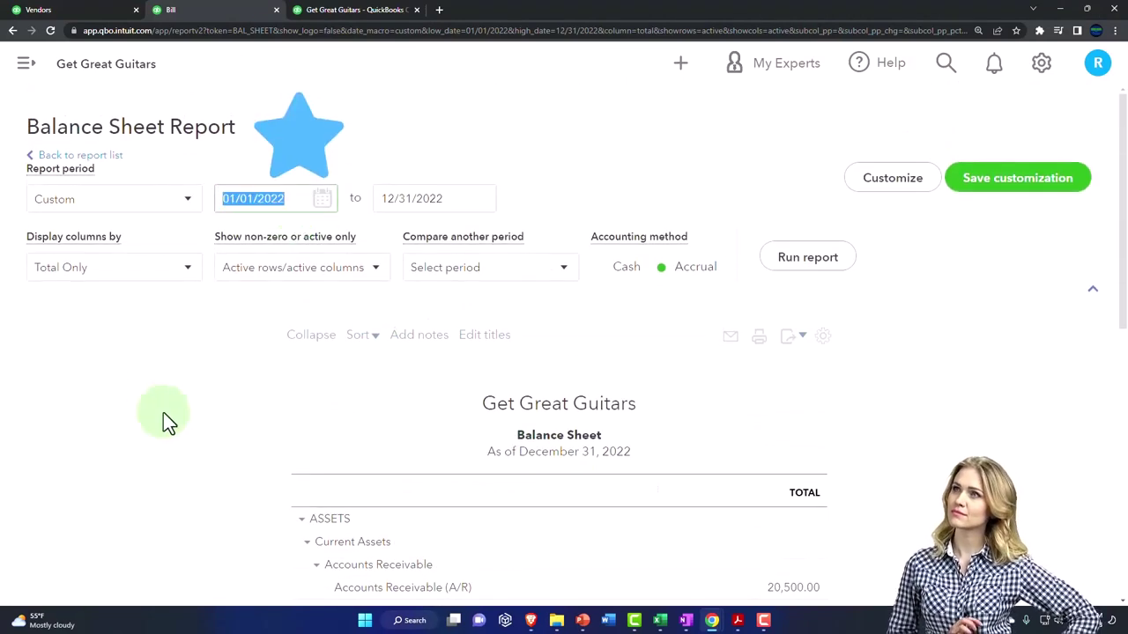
text(010)
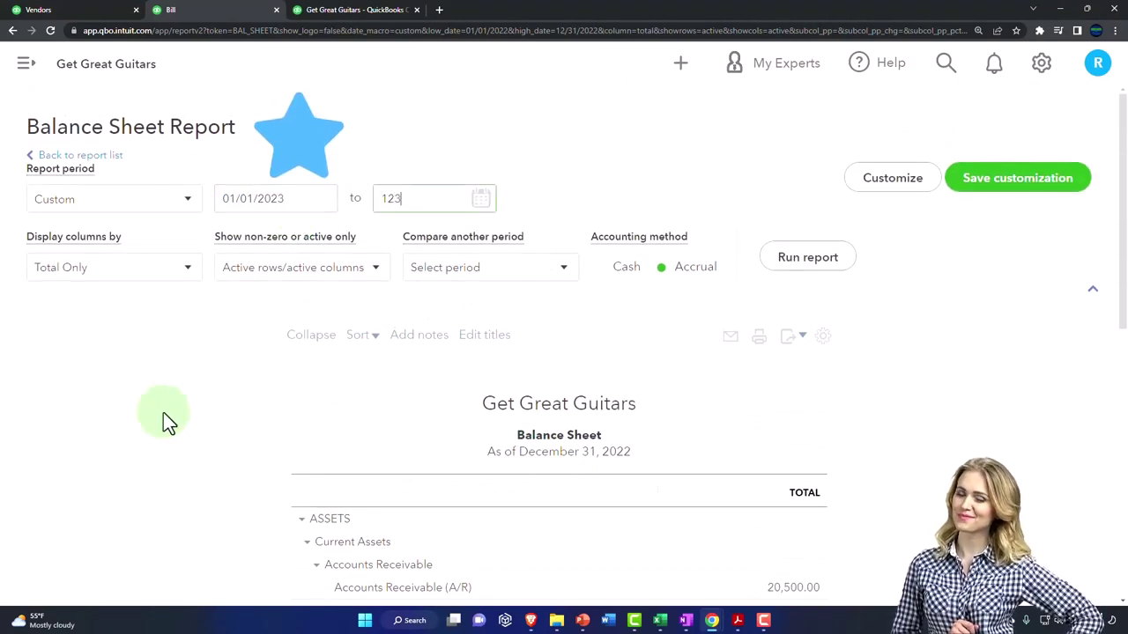
click(805, 259)
Step: Collapse and re-expand the Equity section to check Retained Earnings of 5,500.00
scroll(830, 384, down, 6)
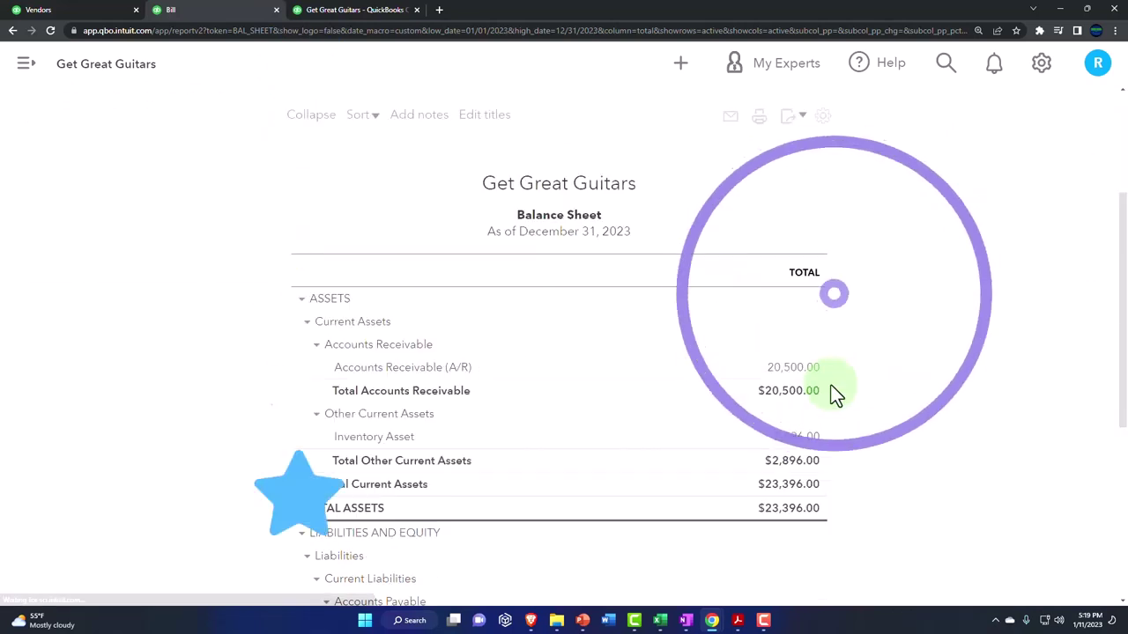
scroll(846, 445, down, 1)
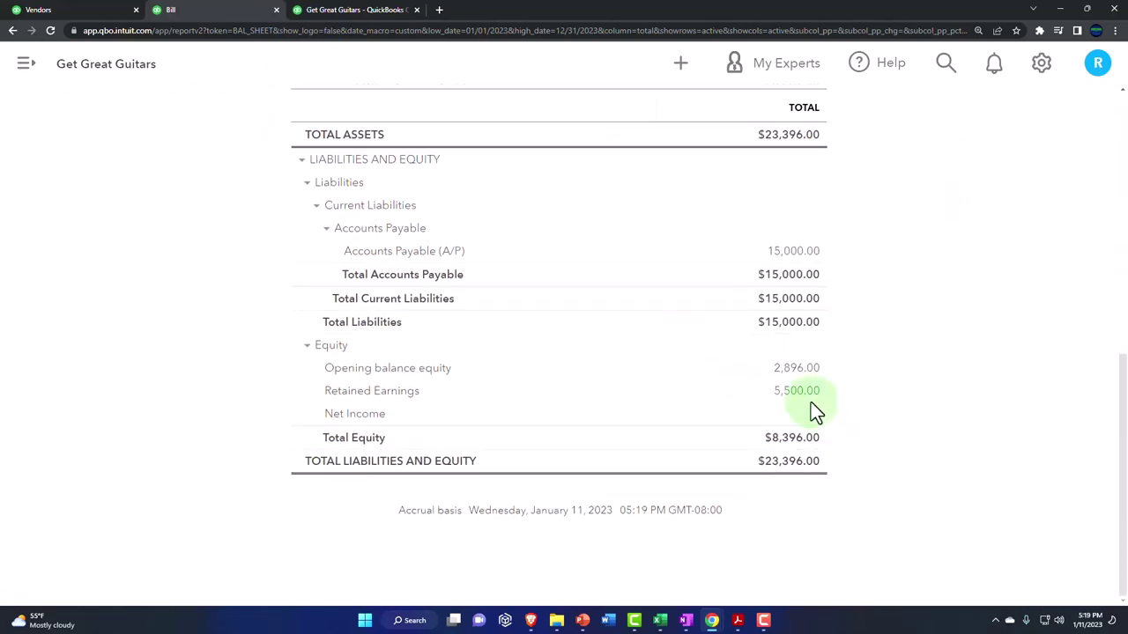
click(304, 345)
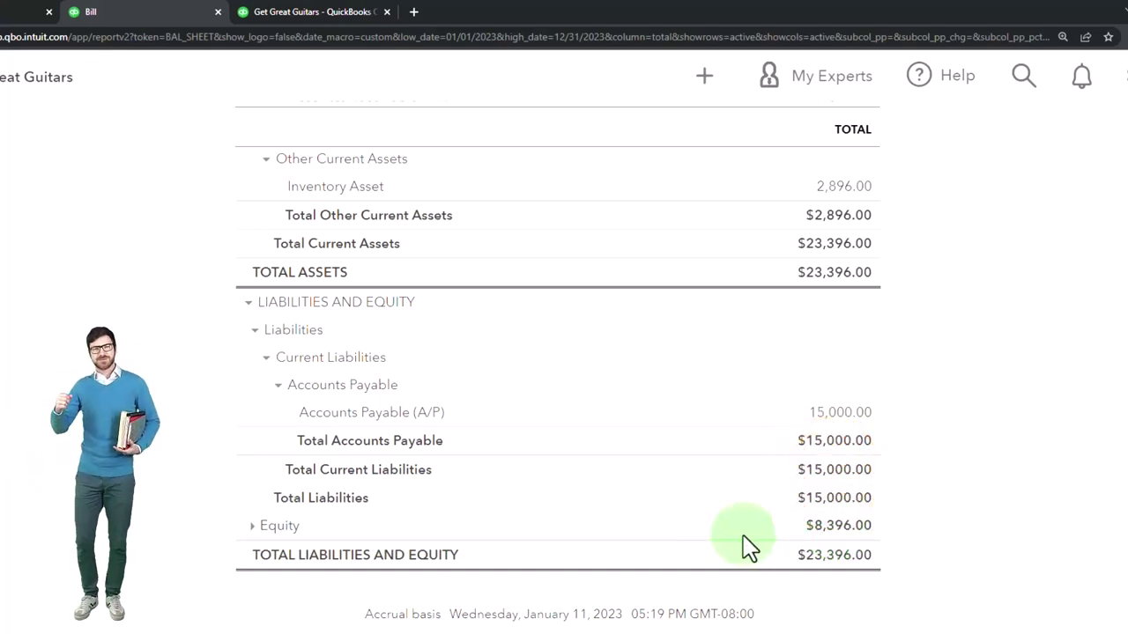
click(252, 527)
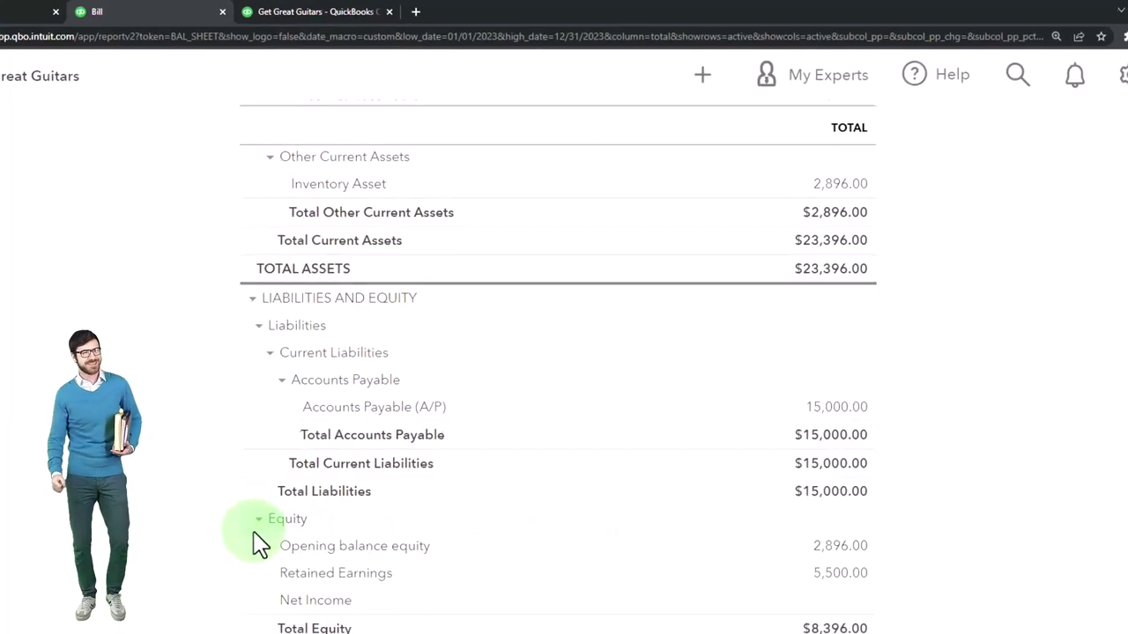